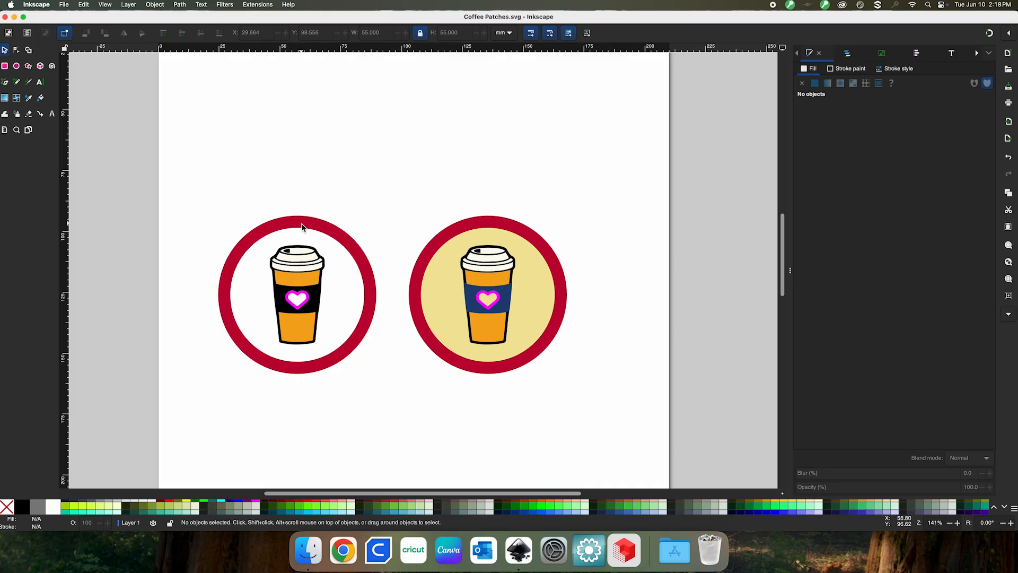
Switch Inkscape to the Node tool to edit the patches' path nodes
left_click(16, 50)
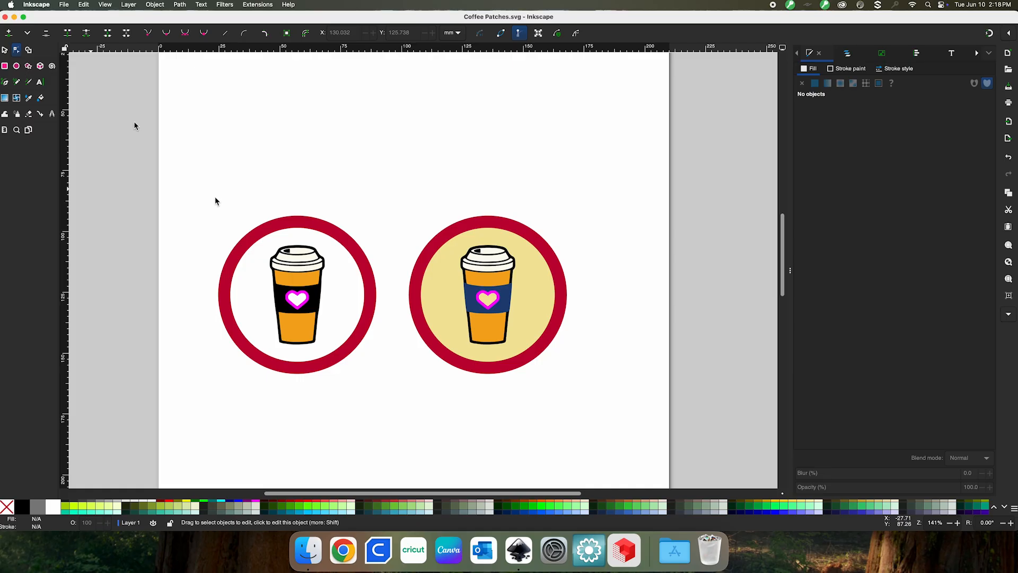
left_click(311, 227)
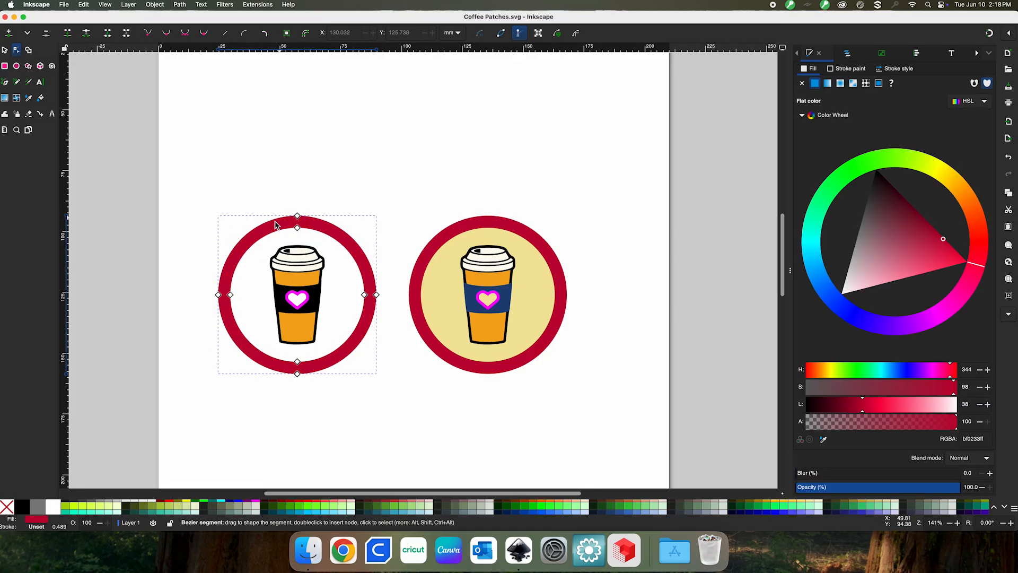
left_click(447, 235)
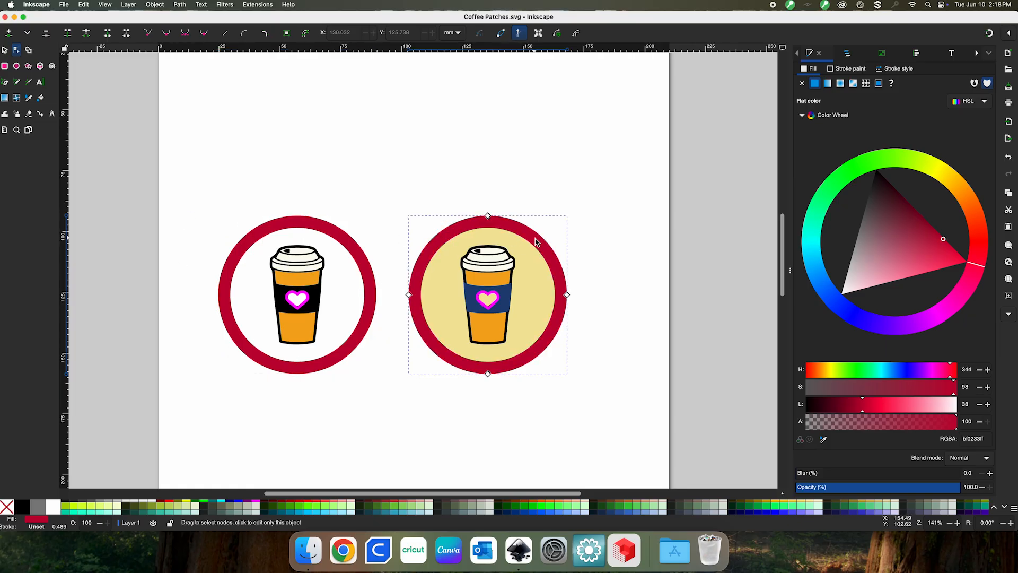
key("s")
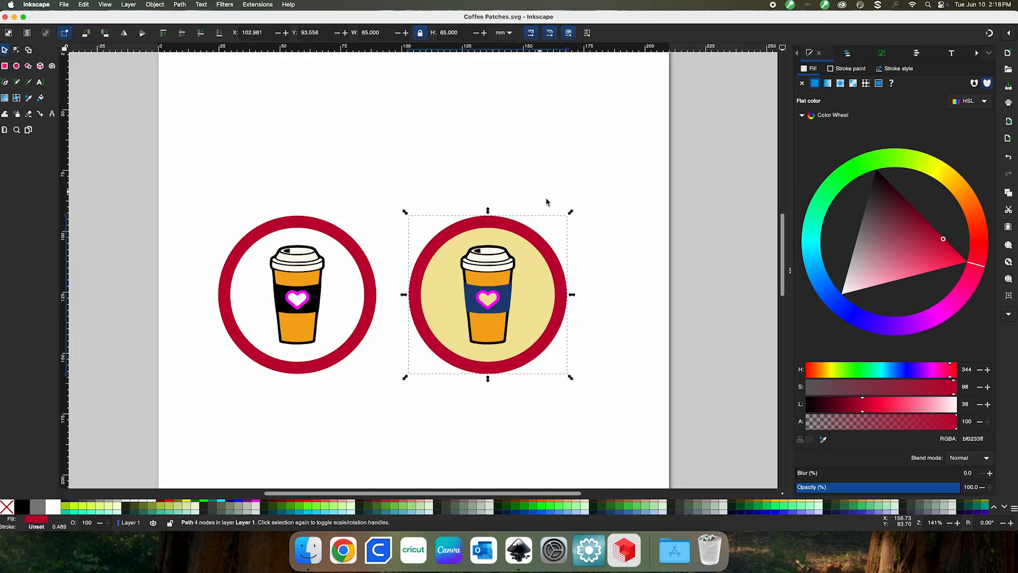
left_click_drag(526, 236, 534, 114)
key("super+z")
left_click(609, 338)
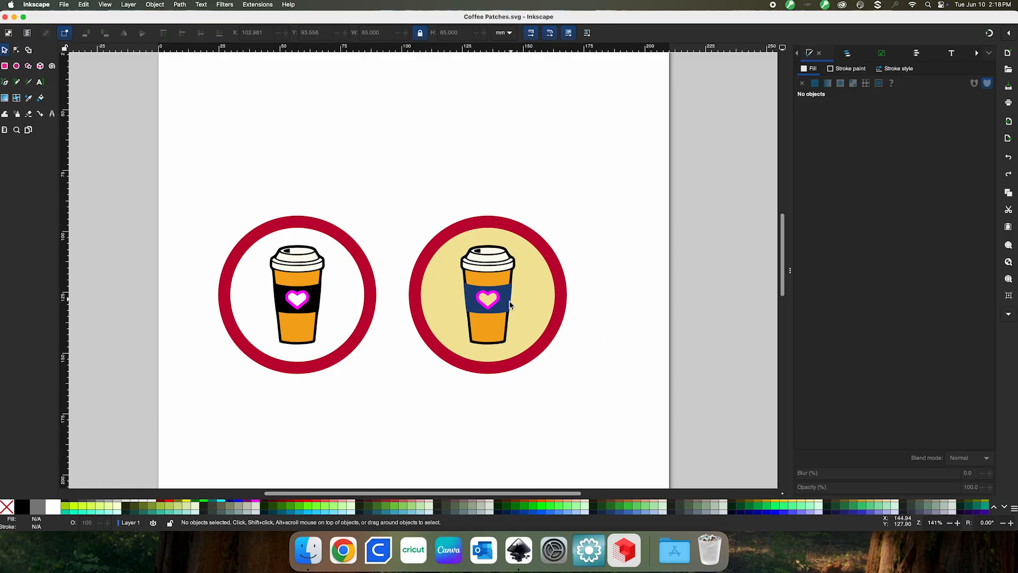
left_click(312, 310)
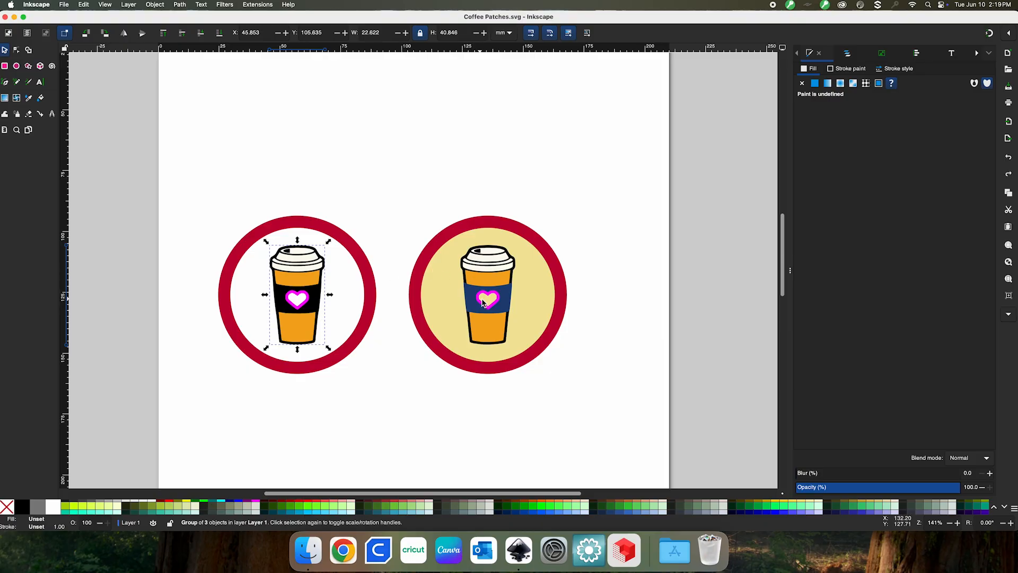
left_click(507, 298)
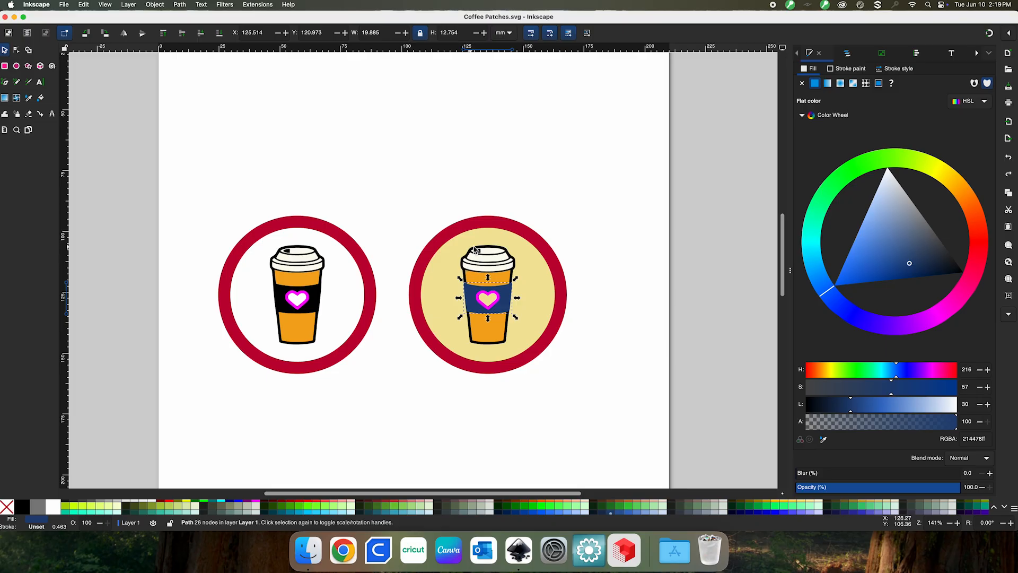
left_click(454, 330)
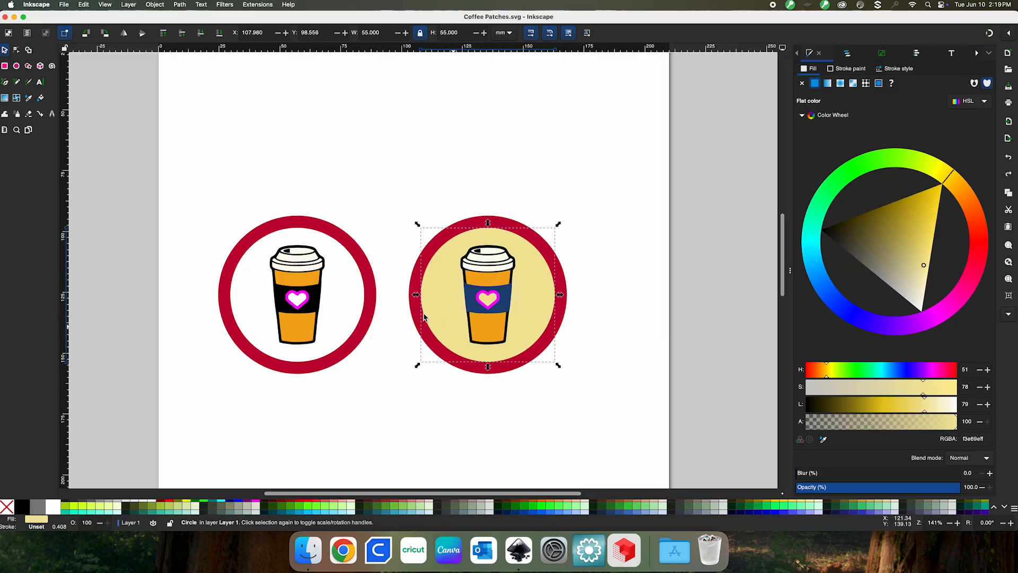
left_click(310, 268)
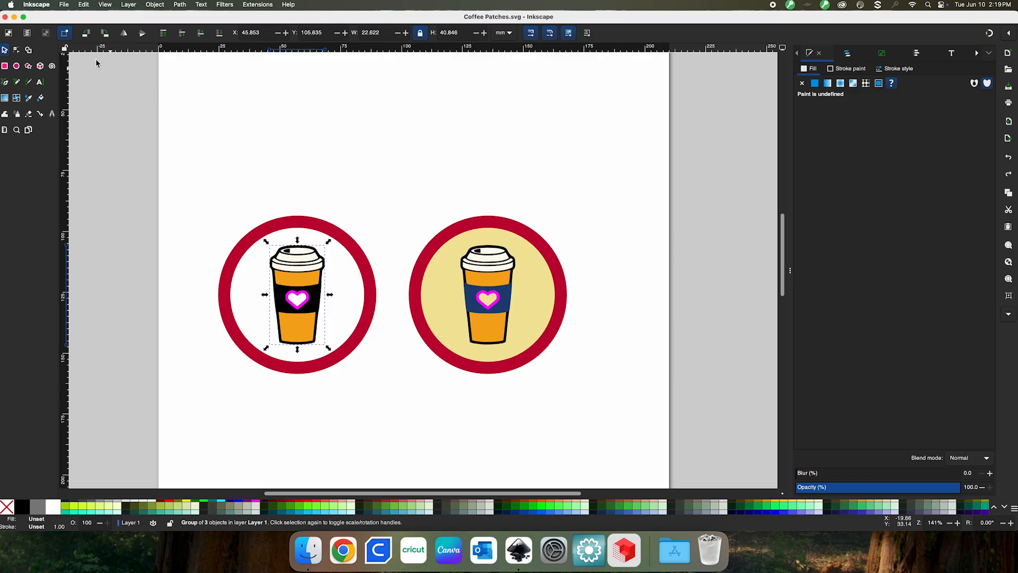
Save As Coffee Patches.svg in Inkscape SVG format to the Desktop
left_click(64, 5)
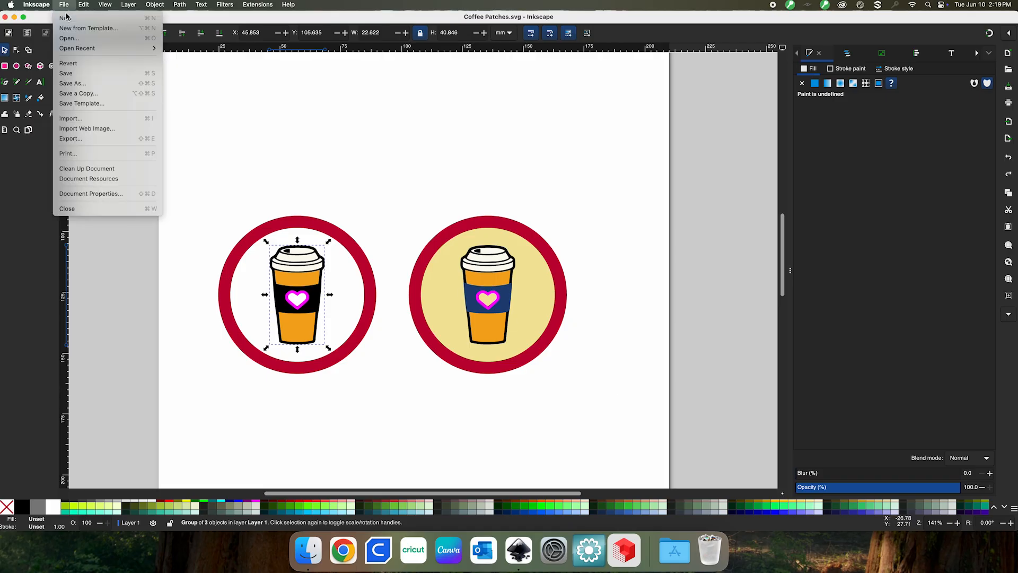
left_click(71, 84)
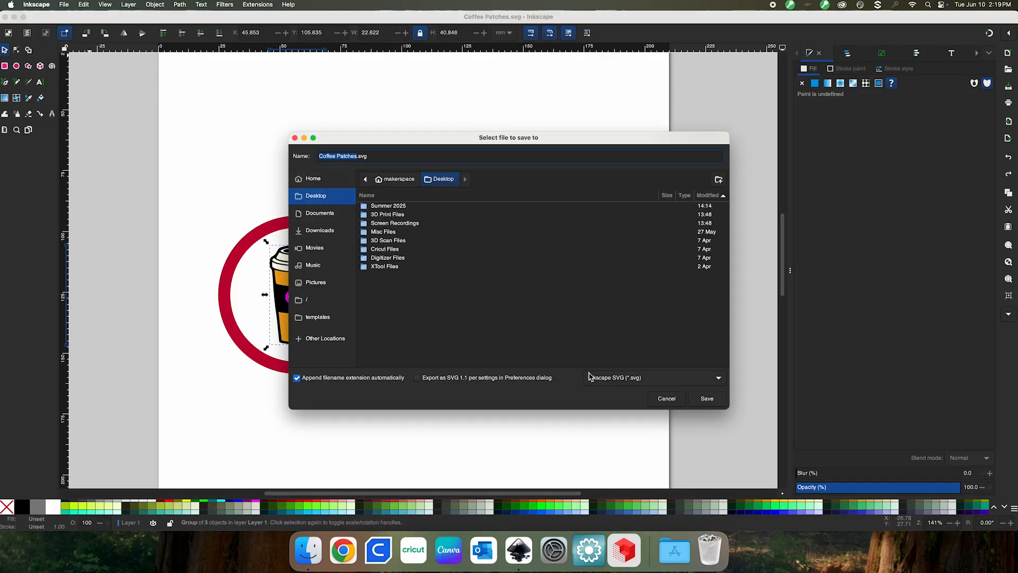
left_click(709, 399)
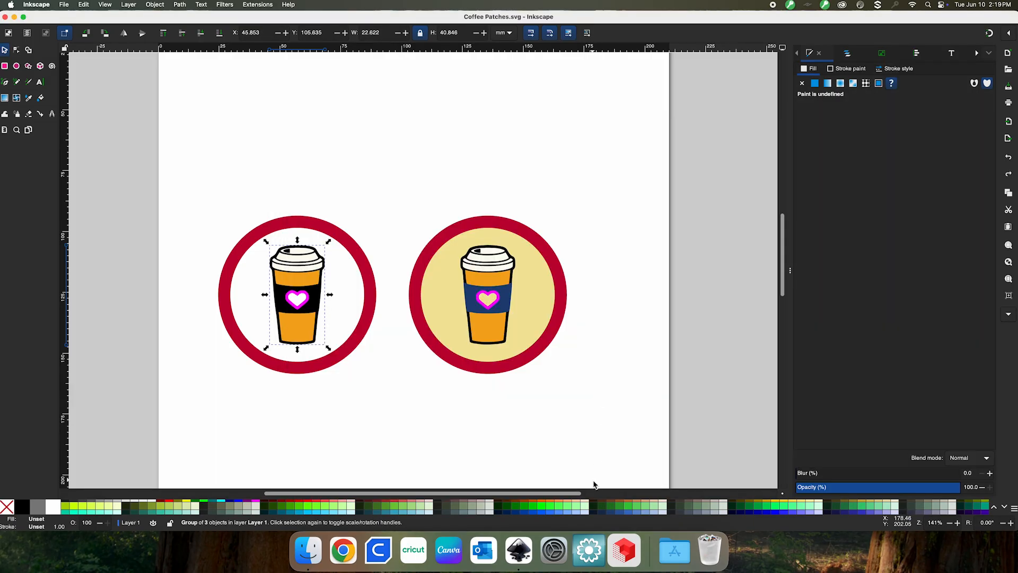
Leave Inkscape for the desktop and start Artistic Digitizer from the Dock
scroll(592, 484, "up", 1)
scroll(592, 484, "right", 1)
scroll(594, 484, "up", 1)
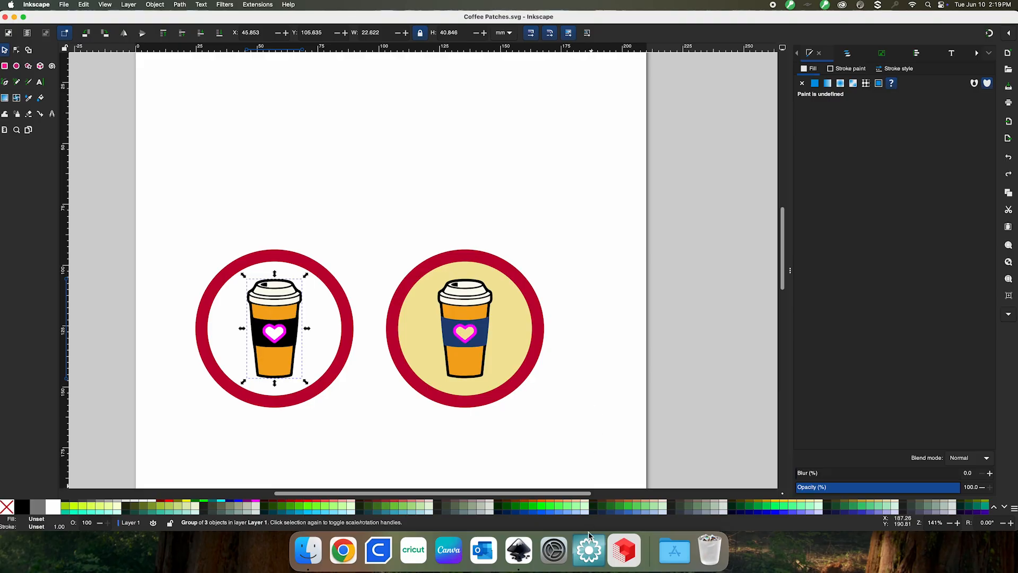
left_click(858, 544)
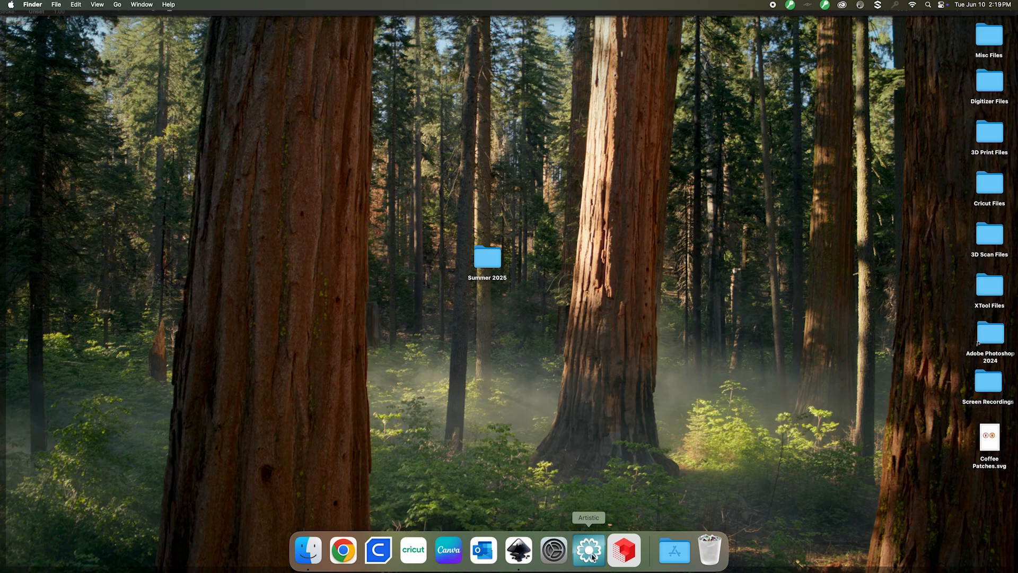
left_click(591, 555)
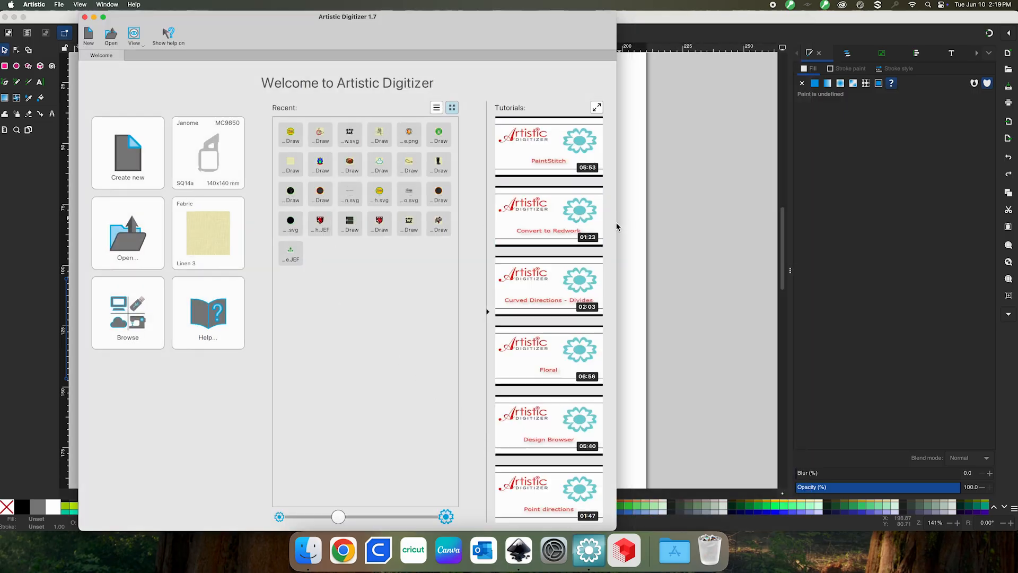
Widen the welcome window so the recent design previews show fully, then start a new design
left_click_drag(617, 228, 609, 234)
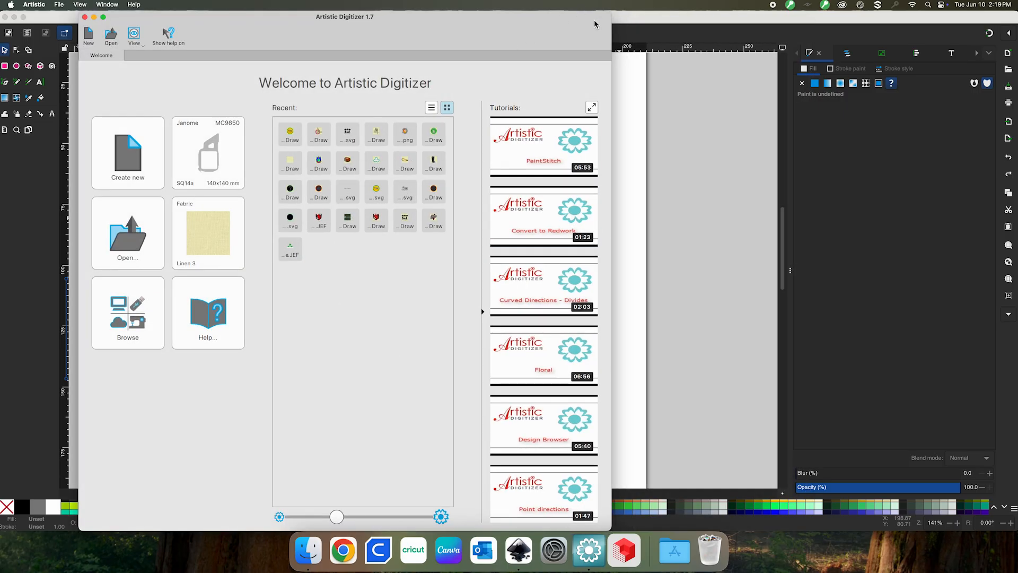
left_click_drag(611, 31, 910, 33)
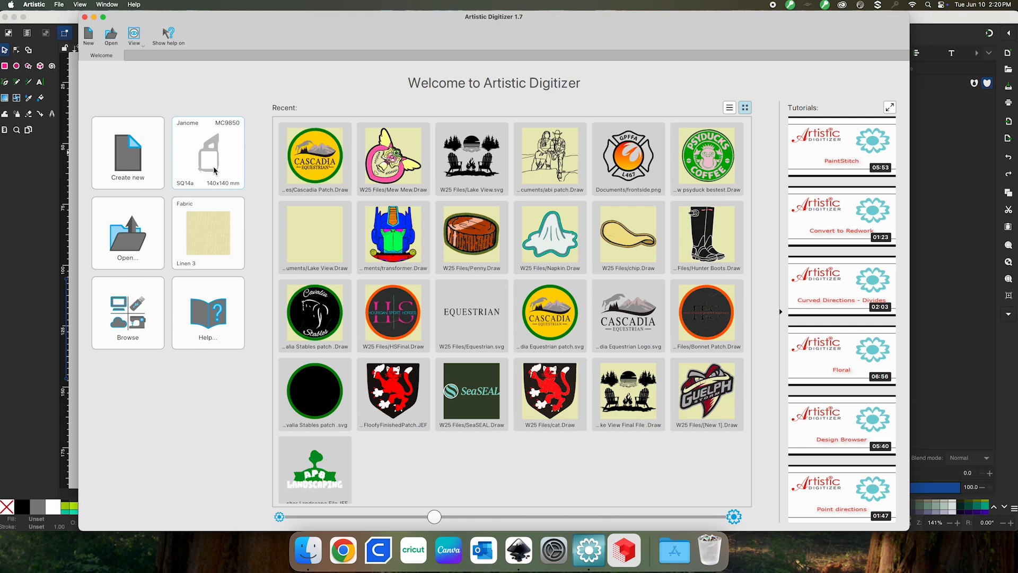
left_click(137, 154)
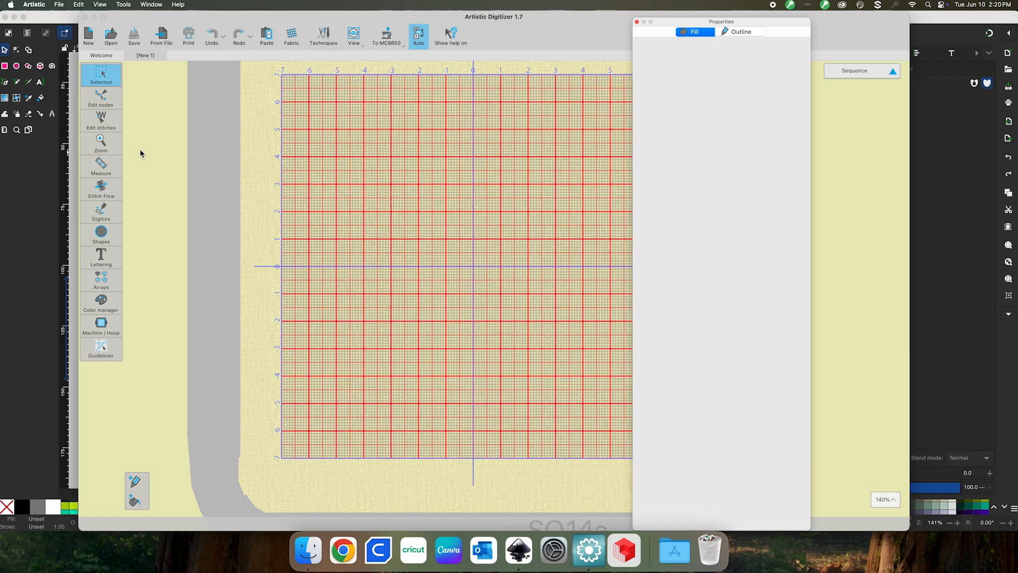
Open Coffee Patches.svg from the Desktop folder as a new stitched design
scroll(381, 236, "right", 2)
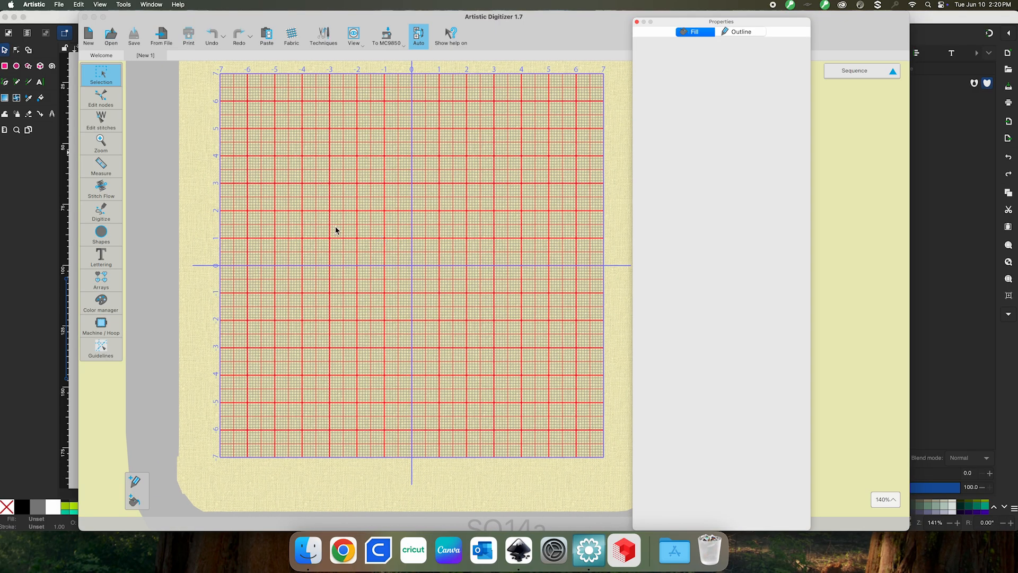
left_click(115, 37)
left_click(109, 37)
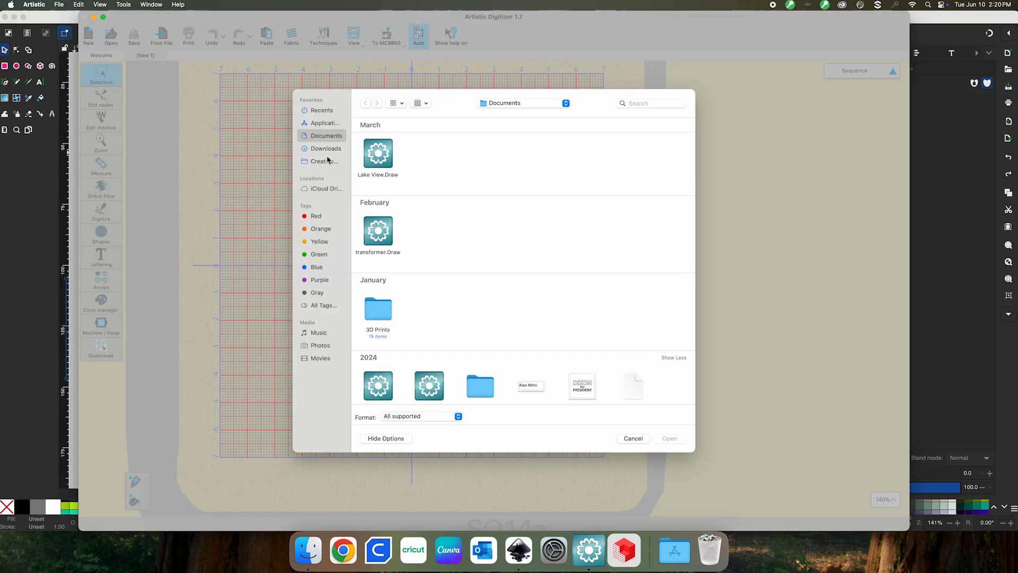
left_click(521, 104)
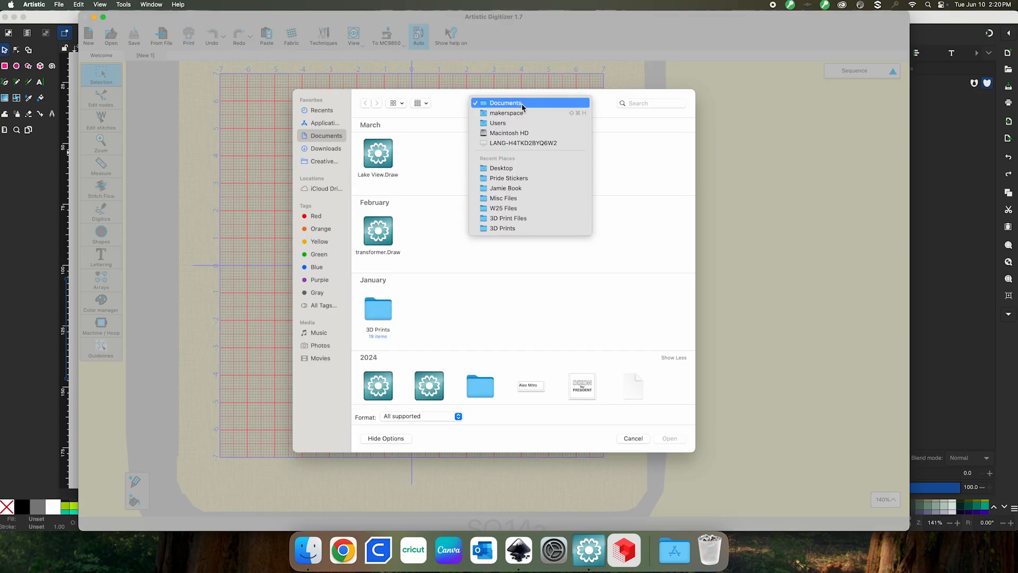
left_click(517, 168)
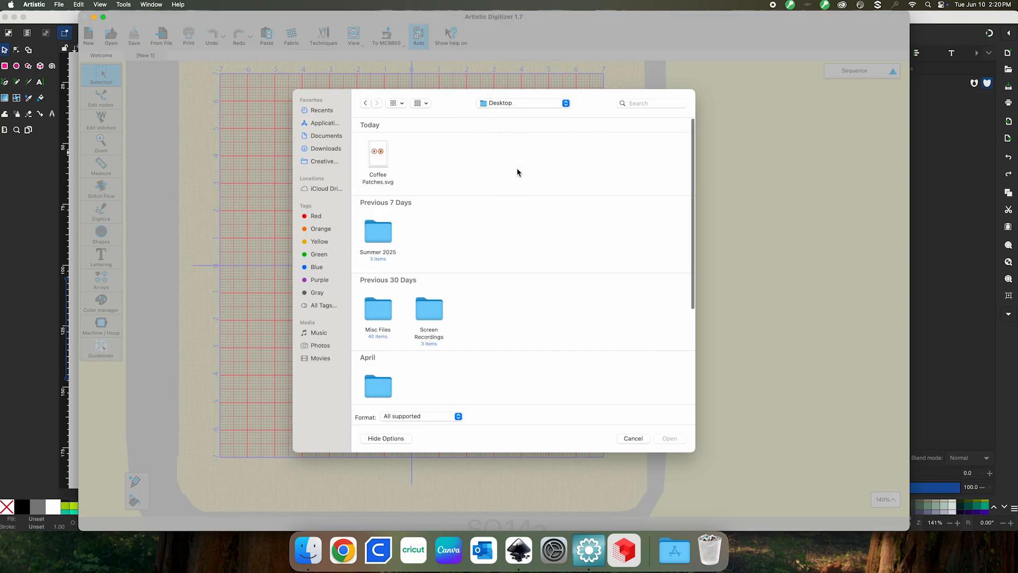
left_click(381, 160)
left_click(667, 440)
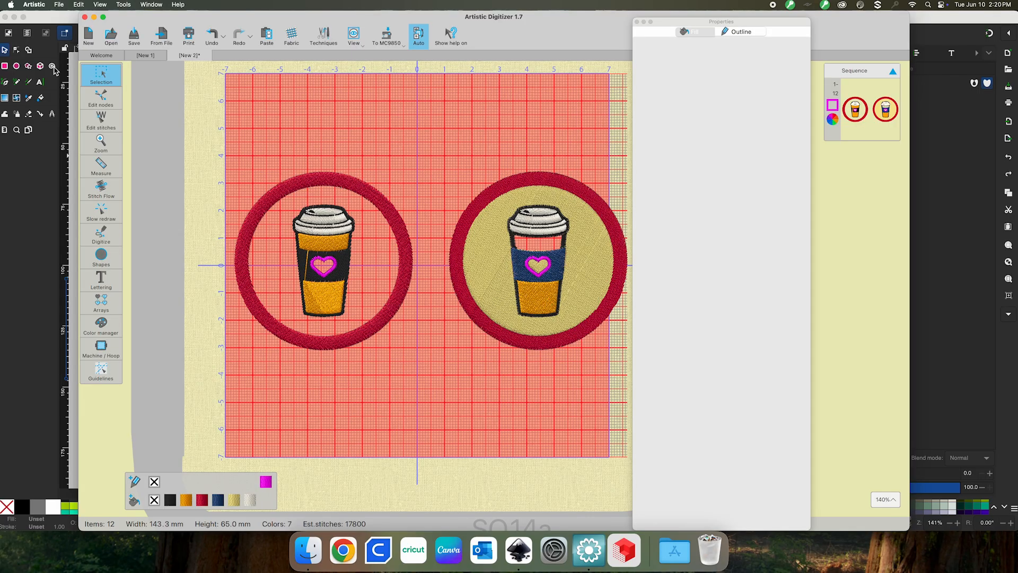
Marquee-select the whole left coffee-cup patch, undoing an accidental move
left_click(102, 78)
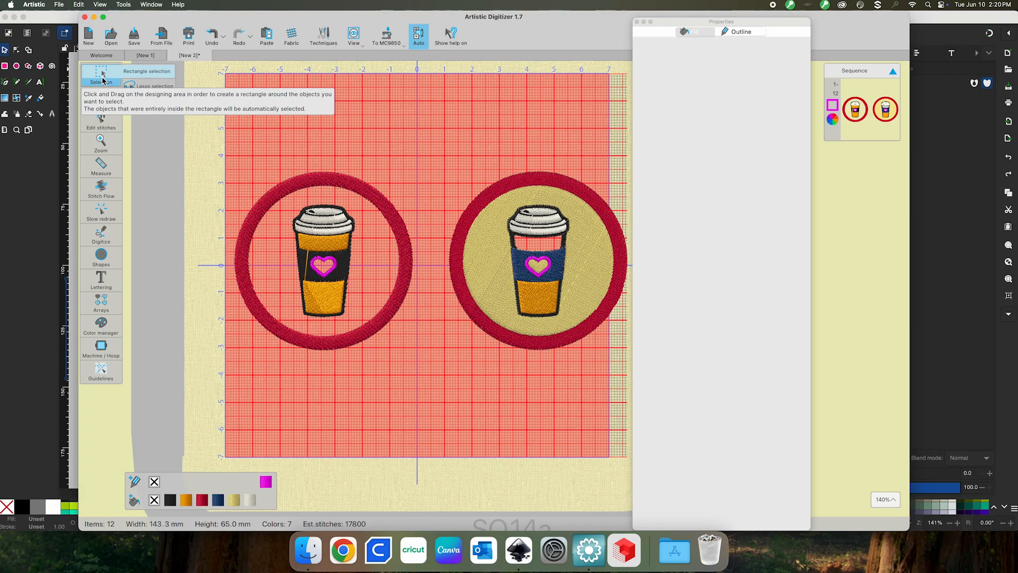
left_click(102, 79)
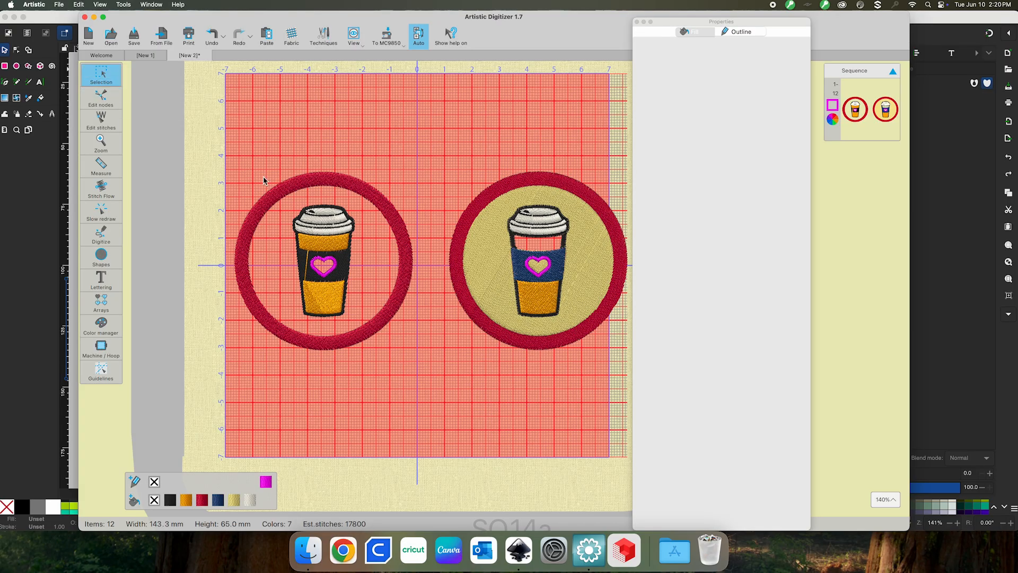
left_click(278, 190)
left_click(333, 268)
left_click(320, 242)
left_click_drag(215, 137, 417, 380)
left_click_drag(397, 219, 413, 207)
key("super+z")
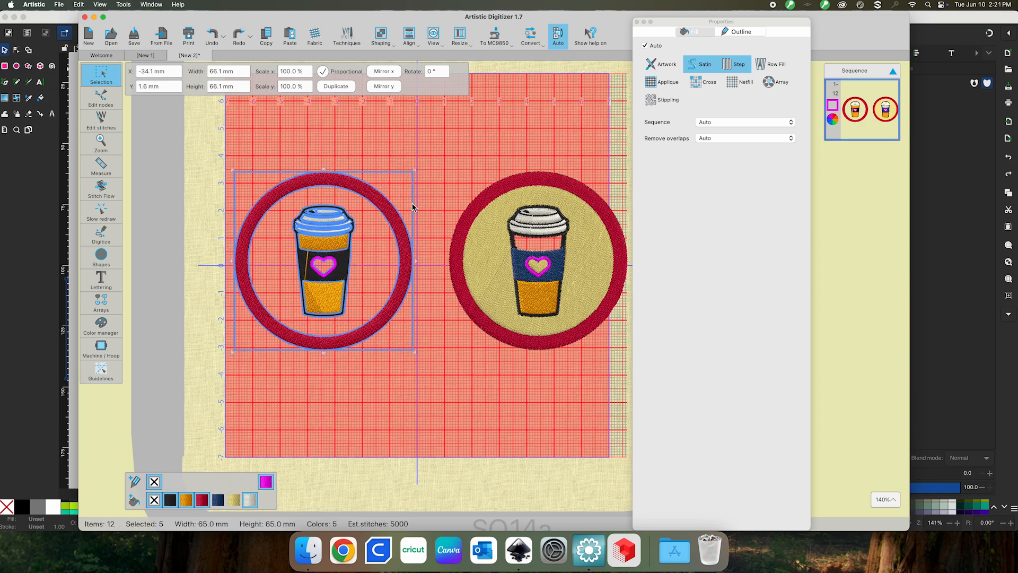
Scale the left patch proportionally to 33 mm wide using the Width field
left_click_drag(415, 174, 358, 211)
key("super+z")
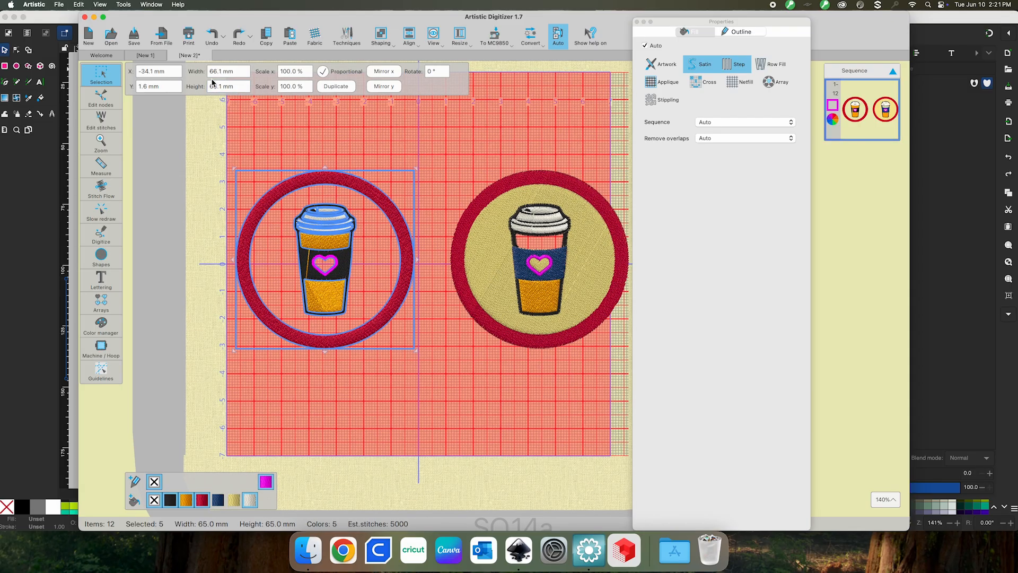
left_click_drag(233, 73, 181, 72)
type("3")
key("Return")
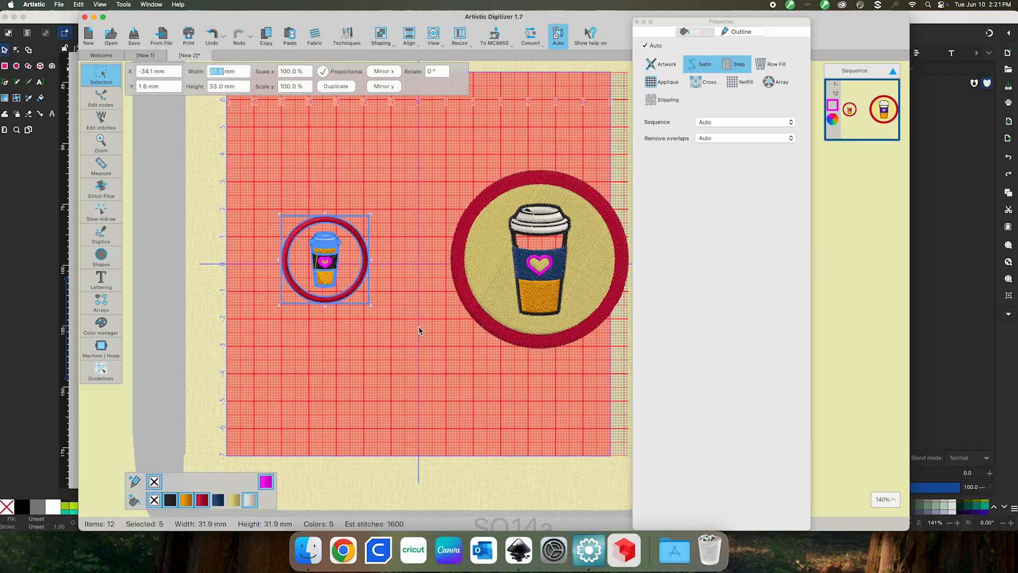
Rotate the 2025 lettering upright and shrink it to about 9.0 × 25.1 mm
left_click(435, 334)
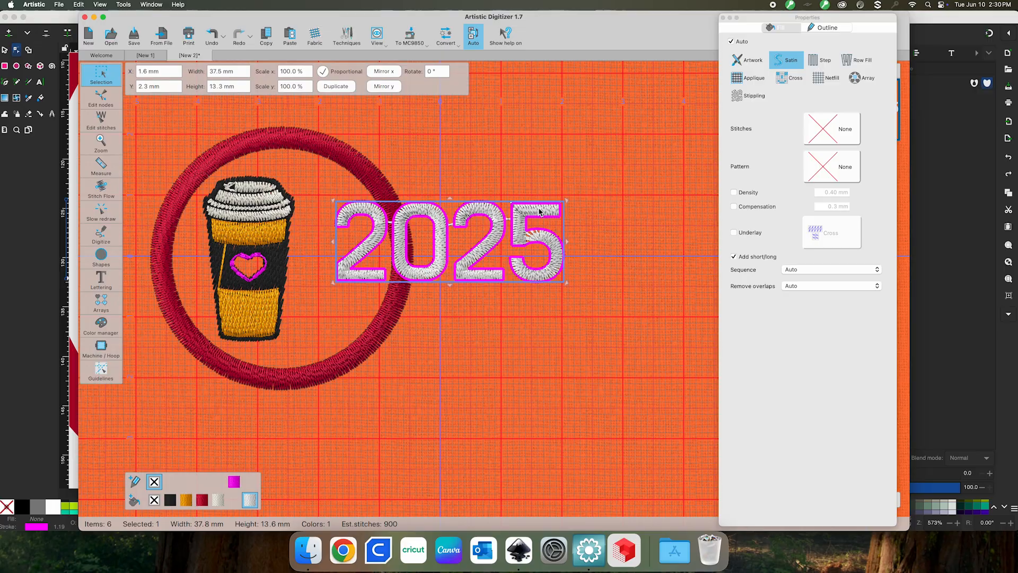
left_click(548, 211)
left_click_drag(566, 203, 409, 127)
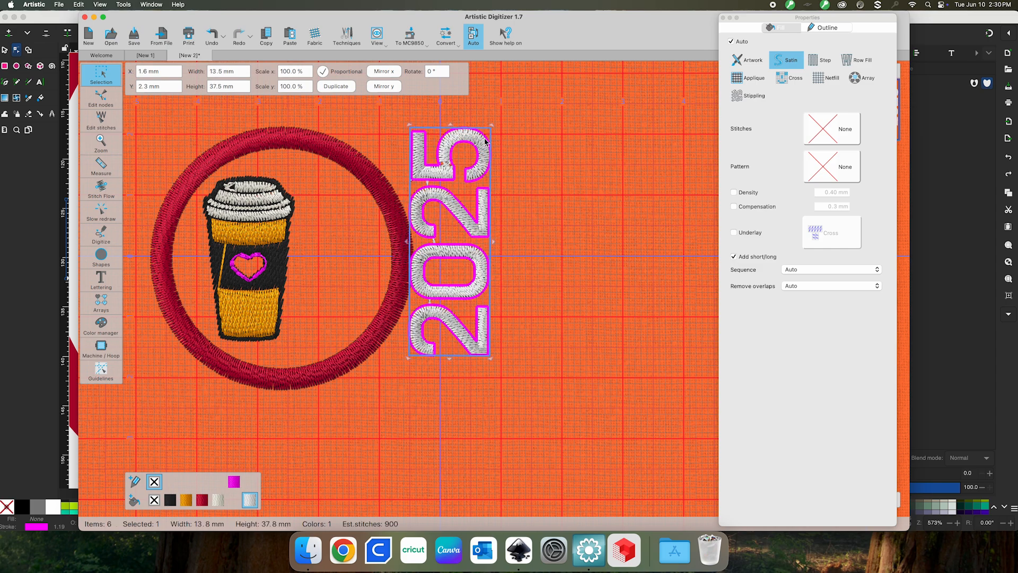
left_click_drag(492, 127, 348, 206)
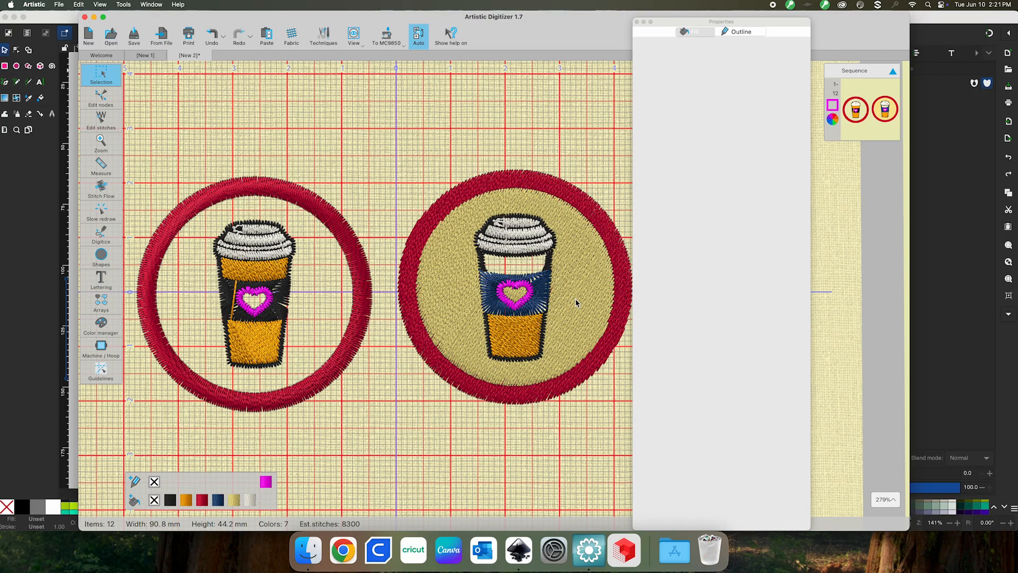
Marquee-select every object in the right patch and set Remove overlaps to Never
left_click(575, 304)
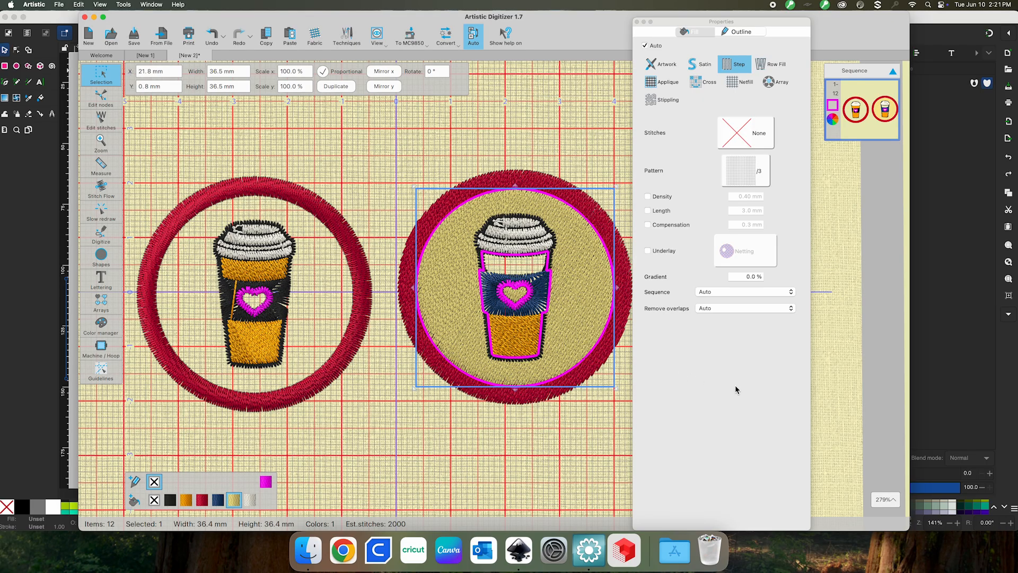
left_click(375, 147)
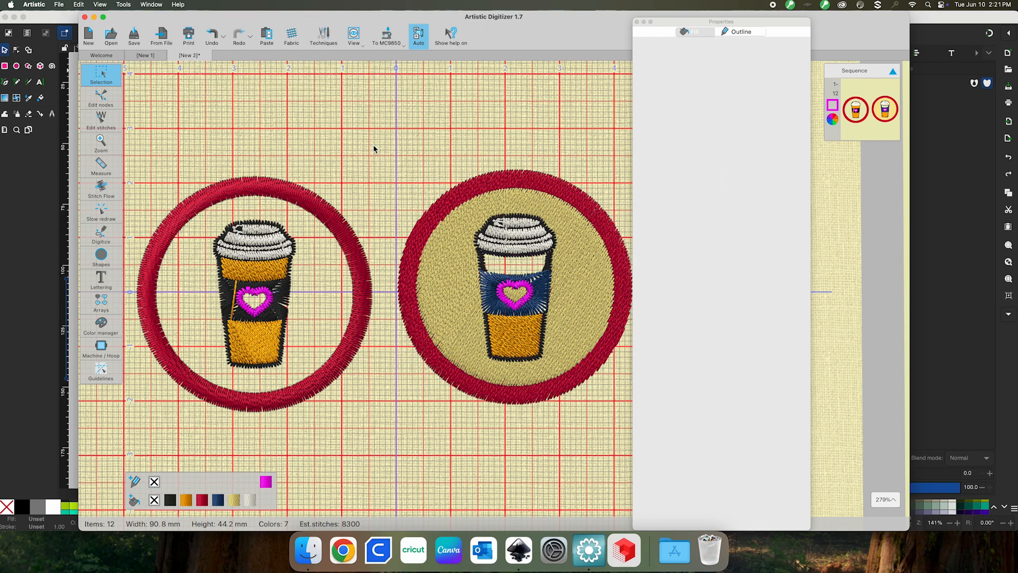
left_click_drag(374, 140, 636, 447)
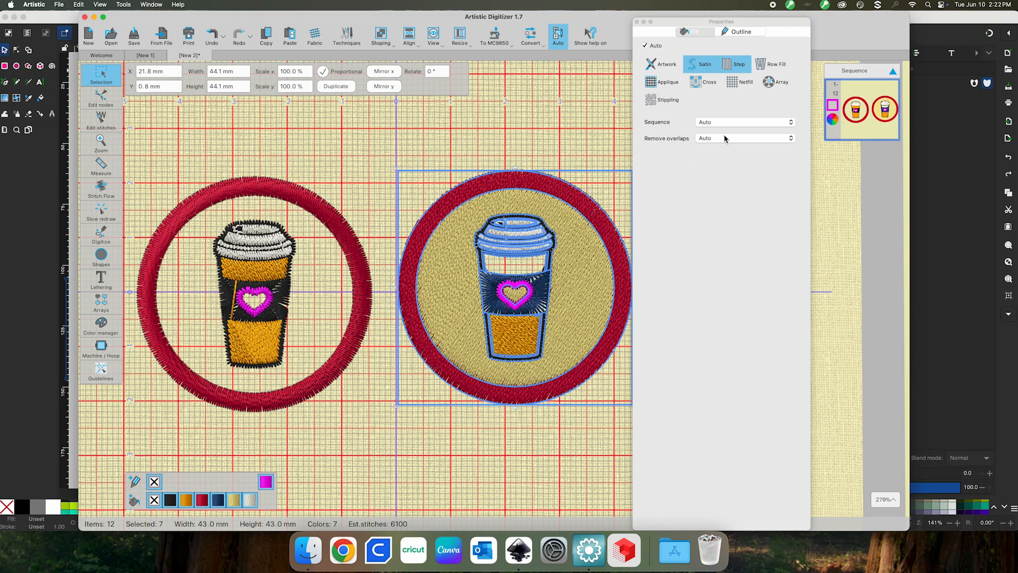
left_click(755, 138)
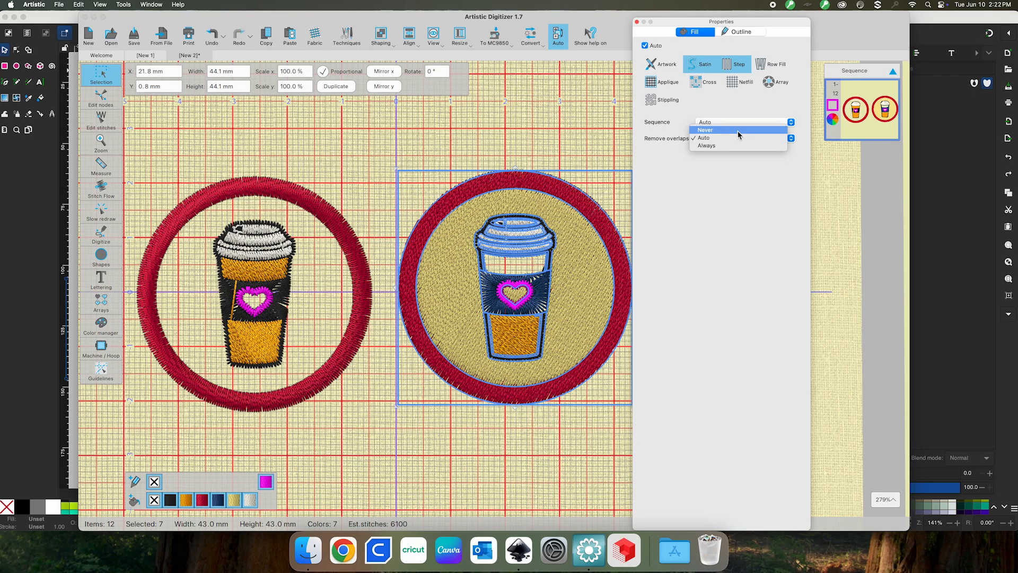
left_click(738, 131)
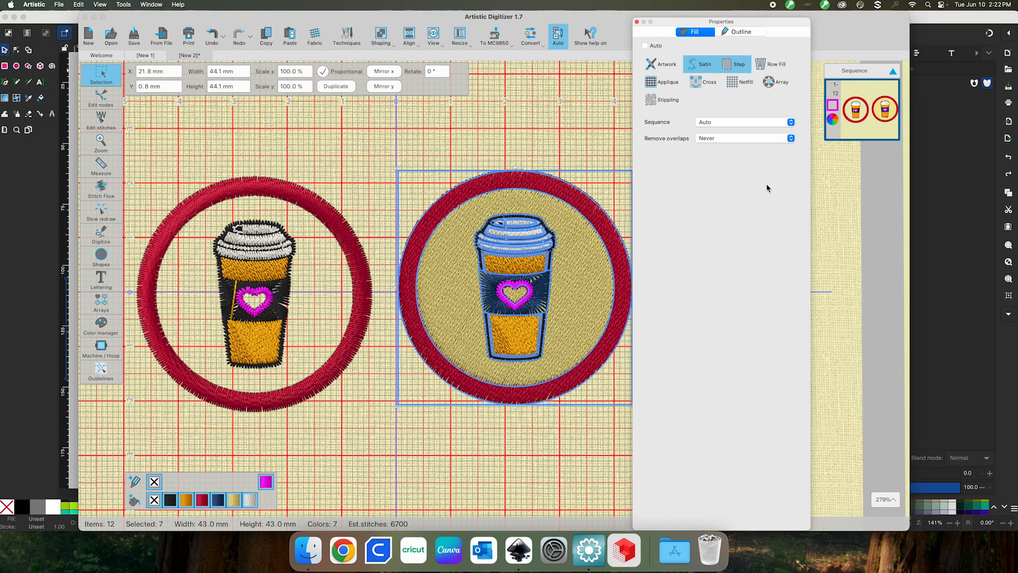
left_click(506, 298)
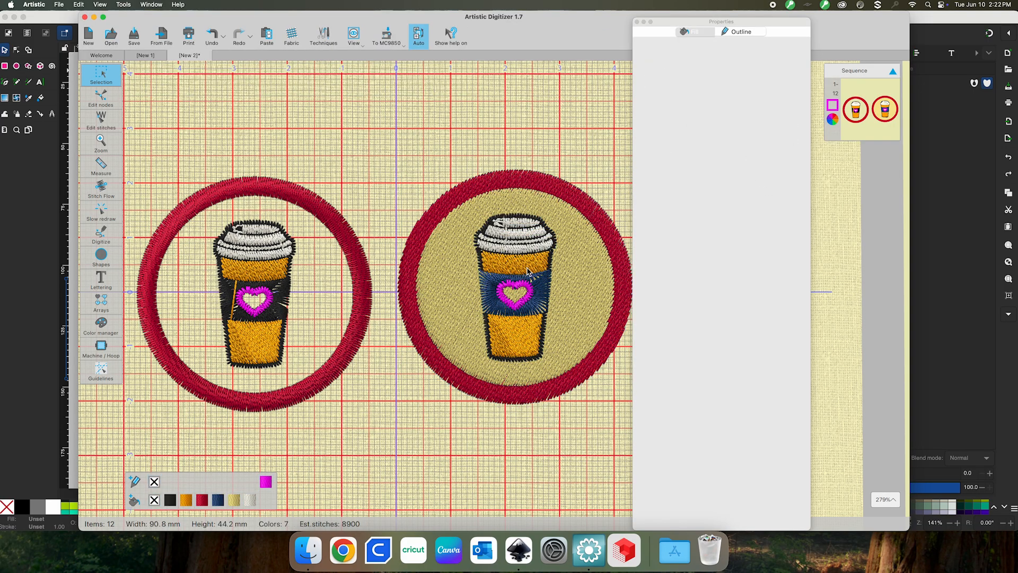
left_click(475, 300)
left_click(365, 164)
scroll(251, 297, "down", 2)
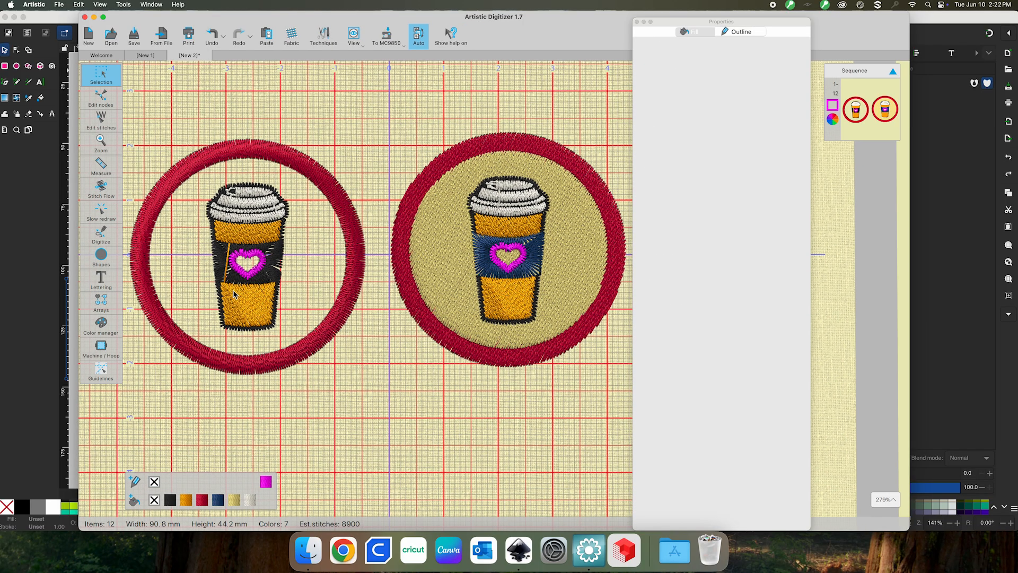
scroll(240, 279, "up", 2)
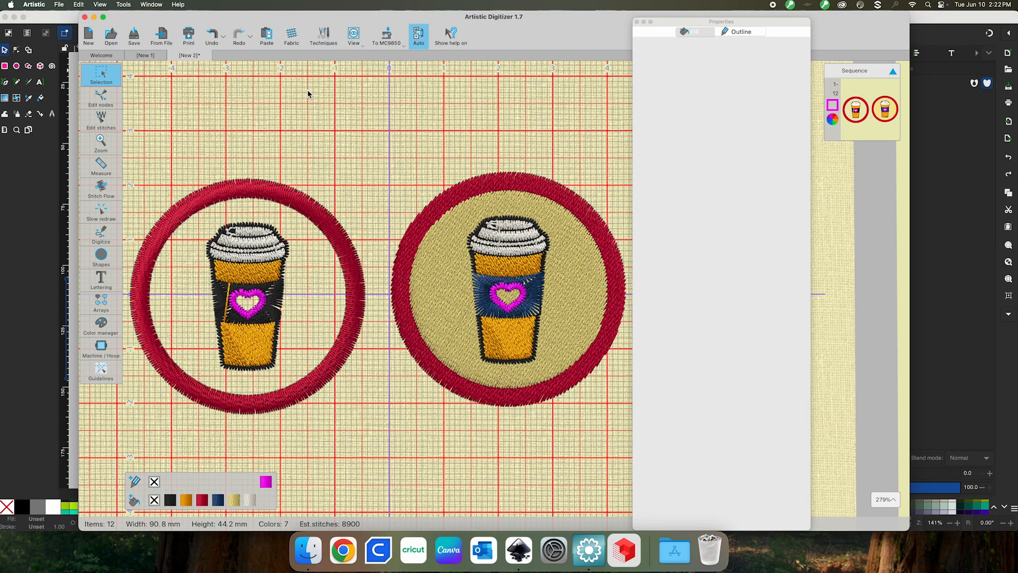
Tint the Linen 3 fabric orange using the Fabric colour wheel
left_click(293, 36)
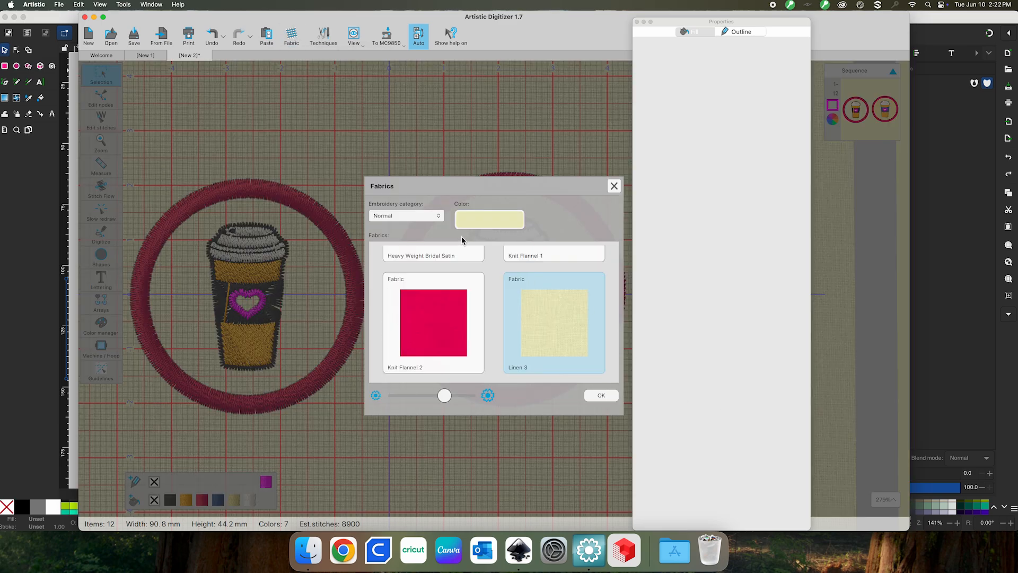
left_click(468, 219)
mouse_move(509, 285)
left_mouse_down()
mouse_move(491, 302)
mouse_move(541, 298)
mouse_move(527, 264)
mouse_move(537, 263)
left_mouse_up()
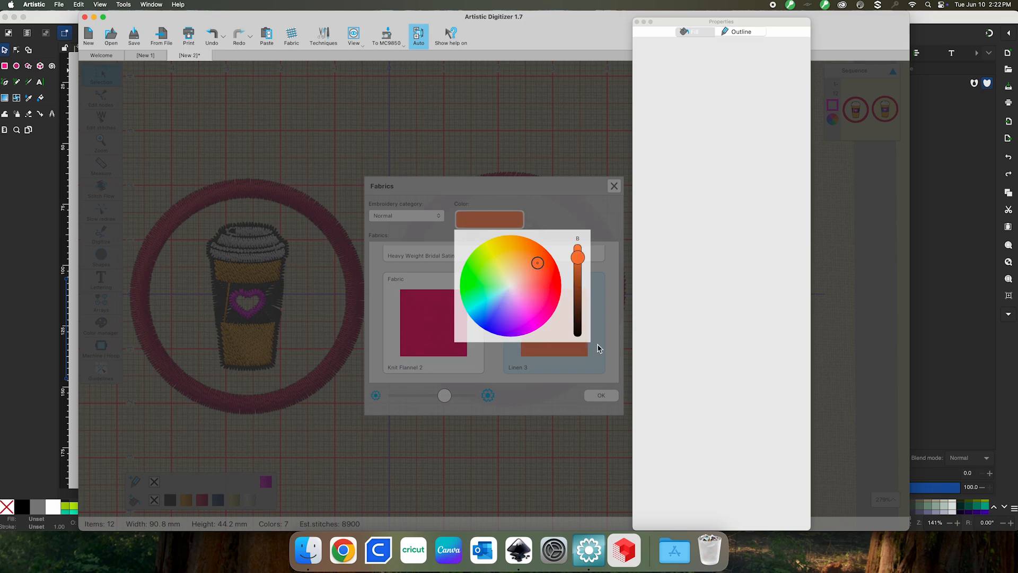
left_click(605, 398)
left_click(602, 396)
left_click(600, 256)
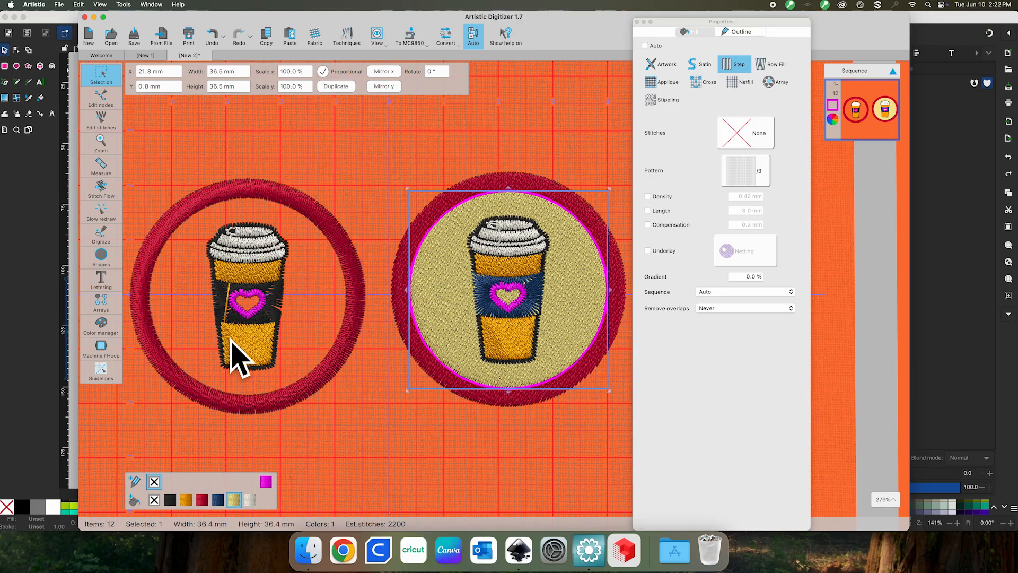
left_click(393, 199)
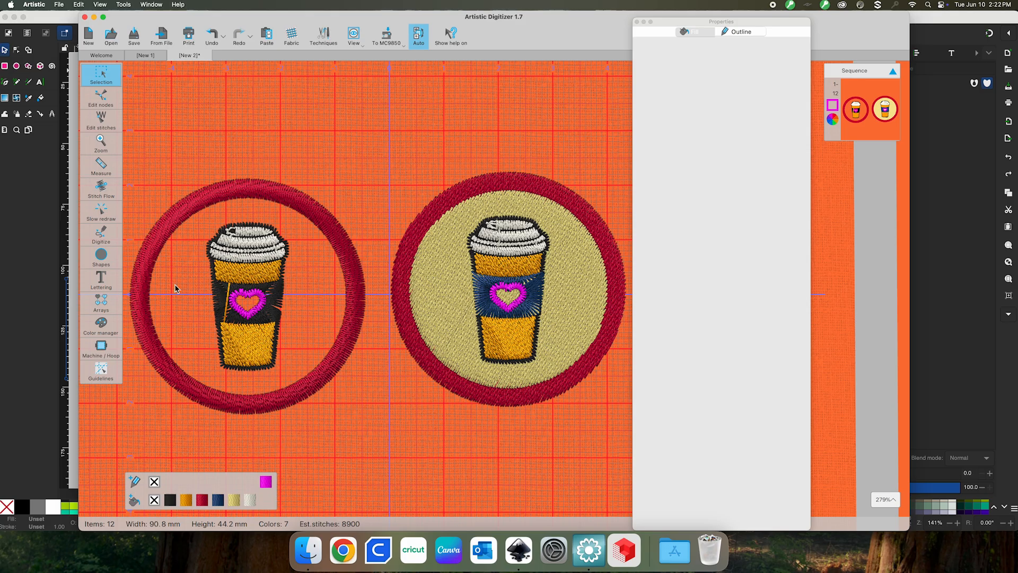
Switch the right coffee cup's outline to step stitching
left_click(218, 292)
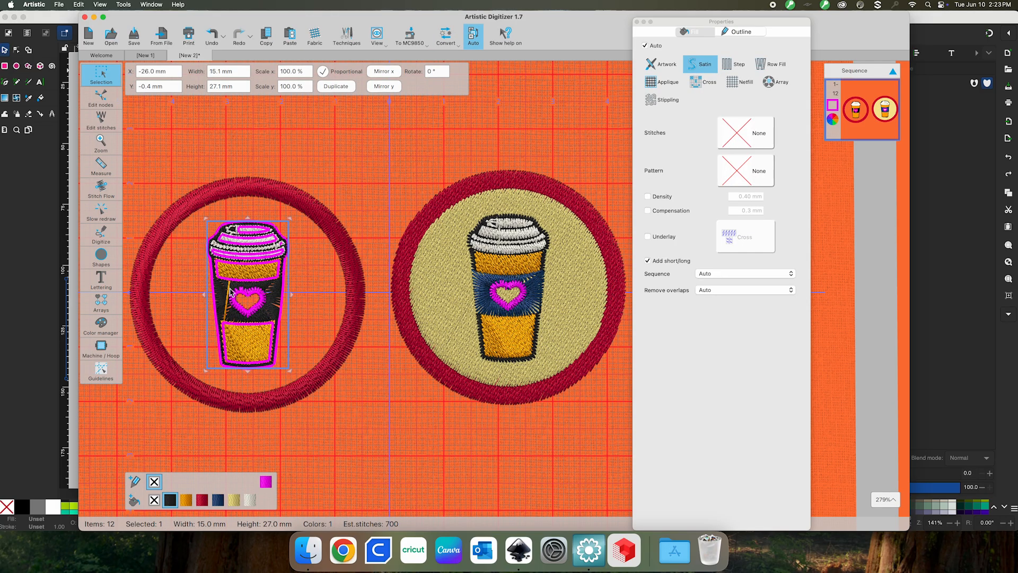
scroll(260, 313, "down", 1)
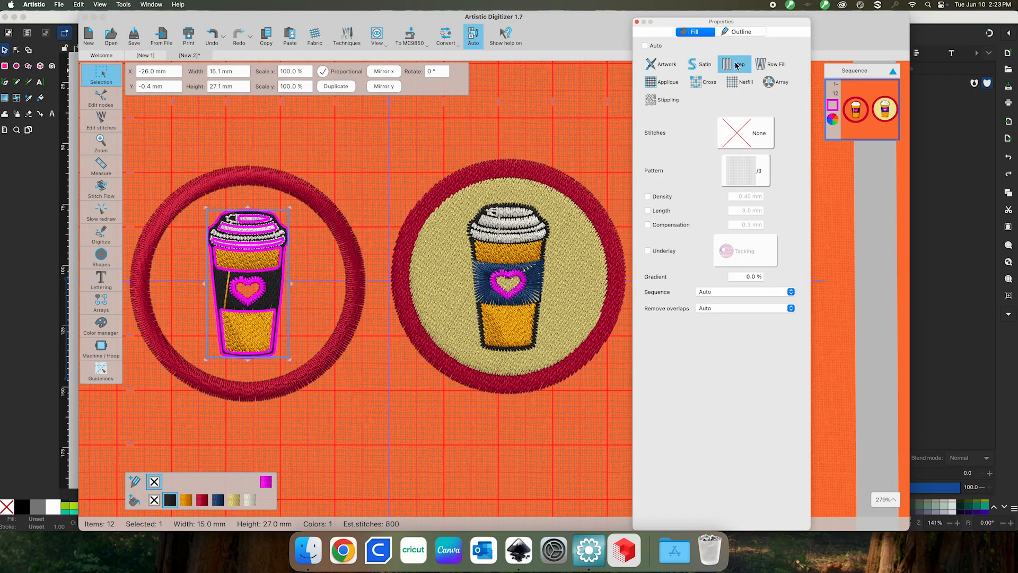
left_click(390, 199)
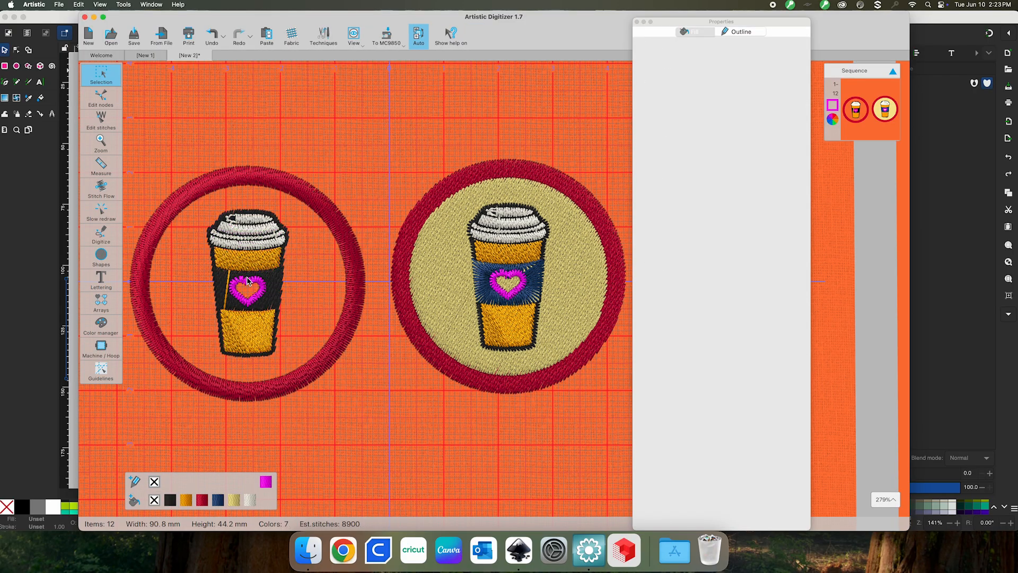
left_click(222, 282)
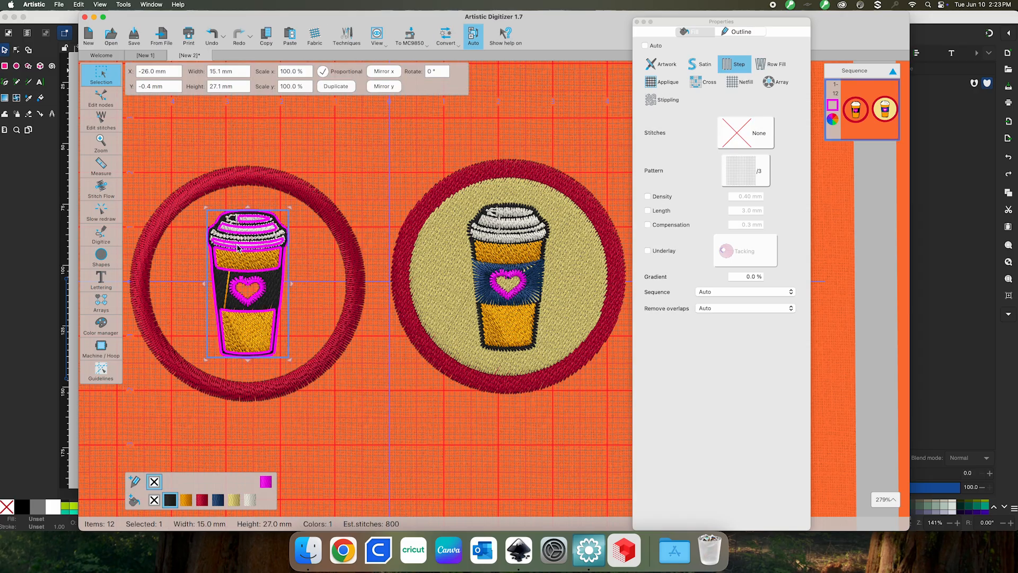
left_click(403, 167)
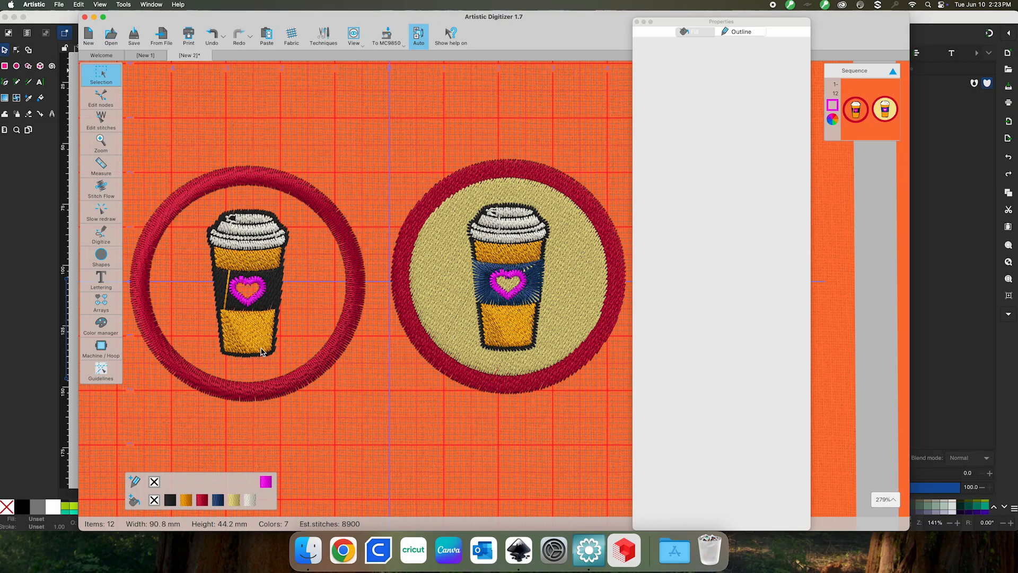
left_click(271, 289)
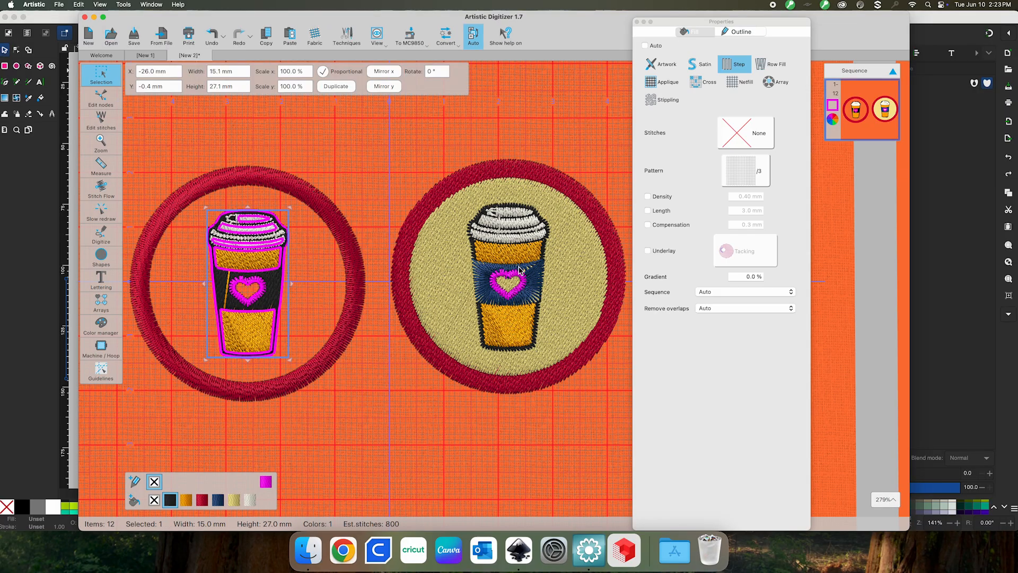
left_click(484, 275)
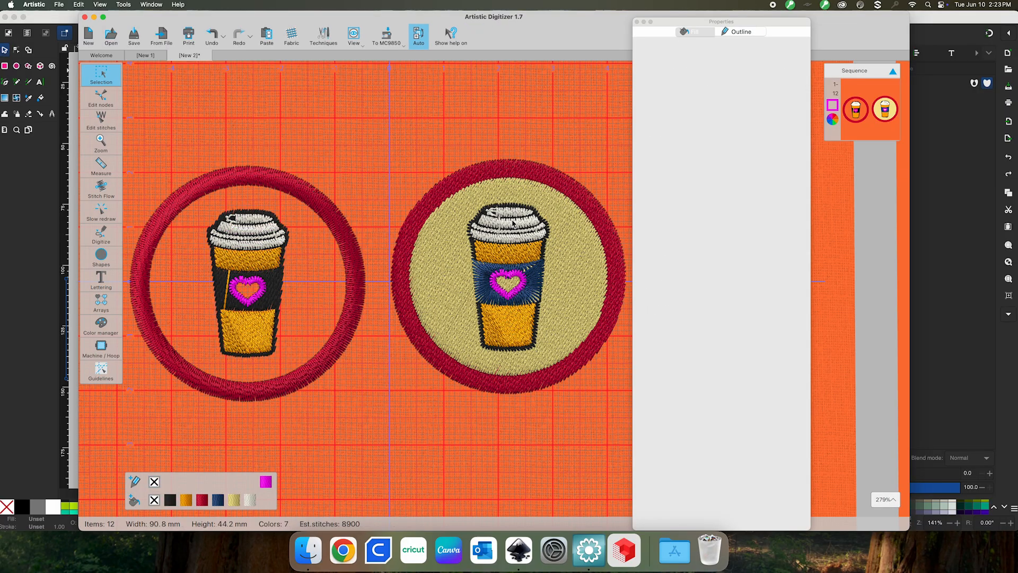
left_click(482, 273)
left_click(480, 223)
left_click(737, 65)
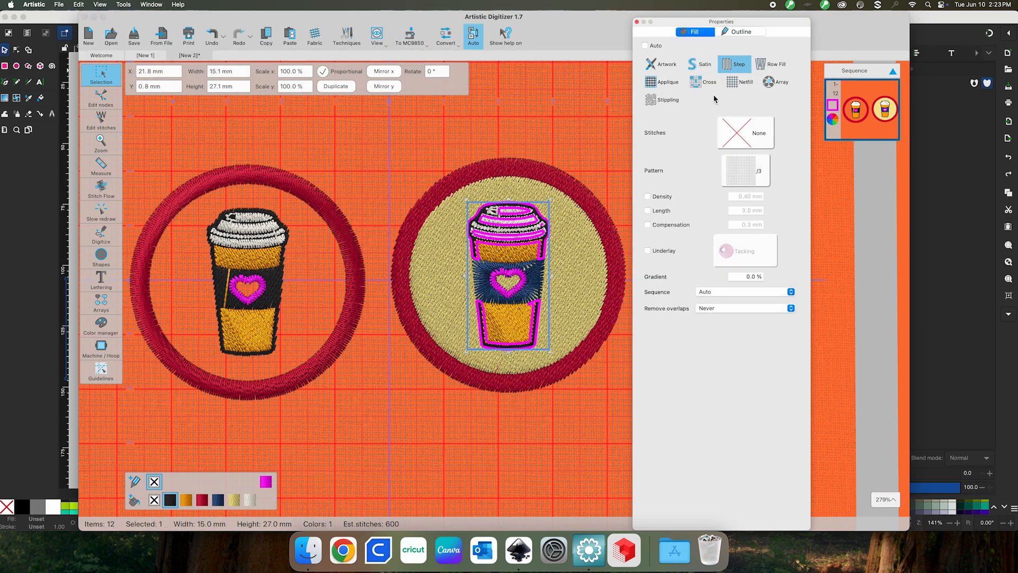
left_click(593, 181)
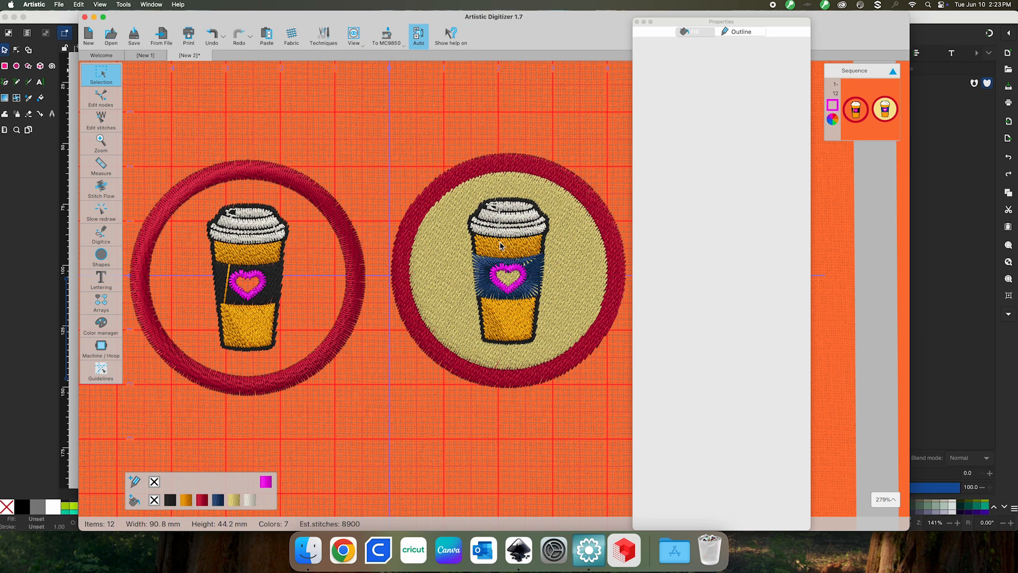
Try satin on the right patch's red ring, then set it back to step fill
left_click(529, 269)
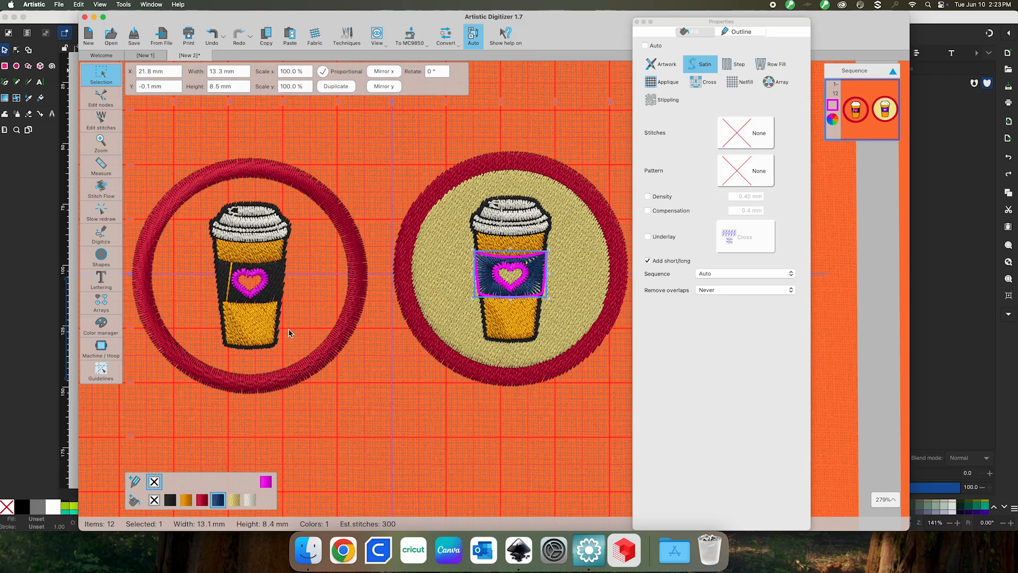
left_click(355, 463)
left_click(504, 166)
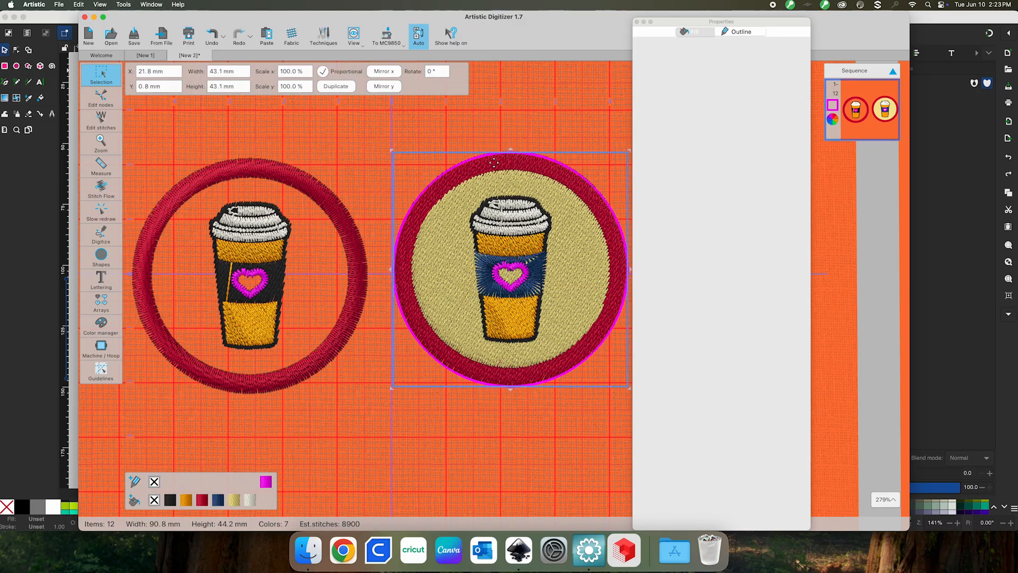
scroll(547, 183, "down", 2)
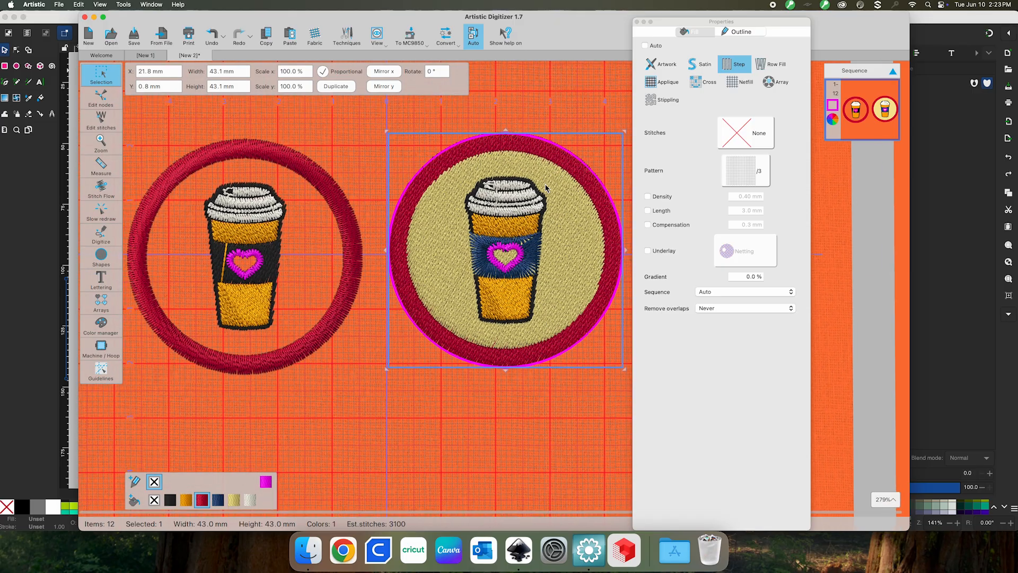
left_click(699, 66)
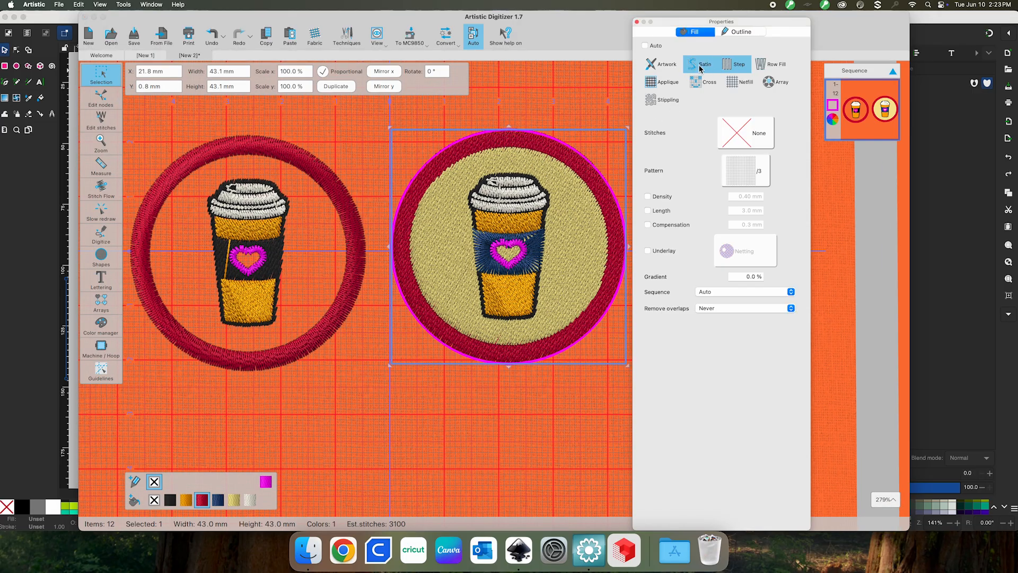
left_click(527, 148)
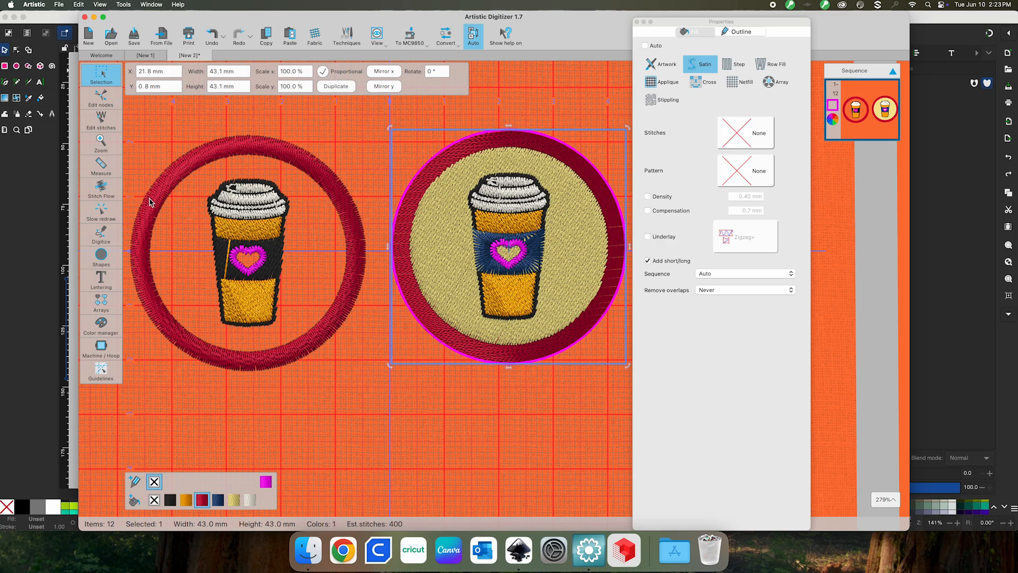
left_click(727, 67)
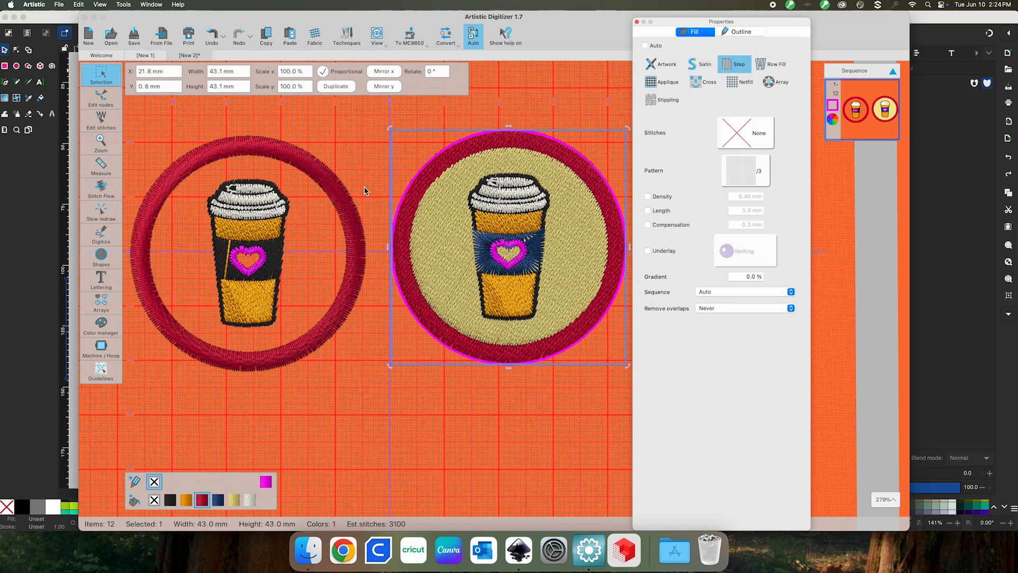
scroll(456, 185, "down", 1)
left_click(217, 140)
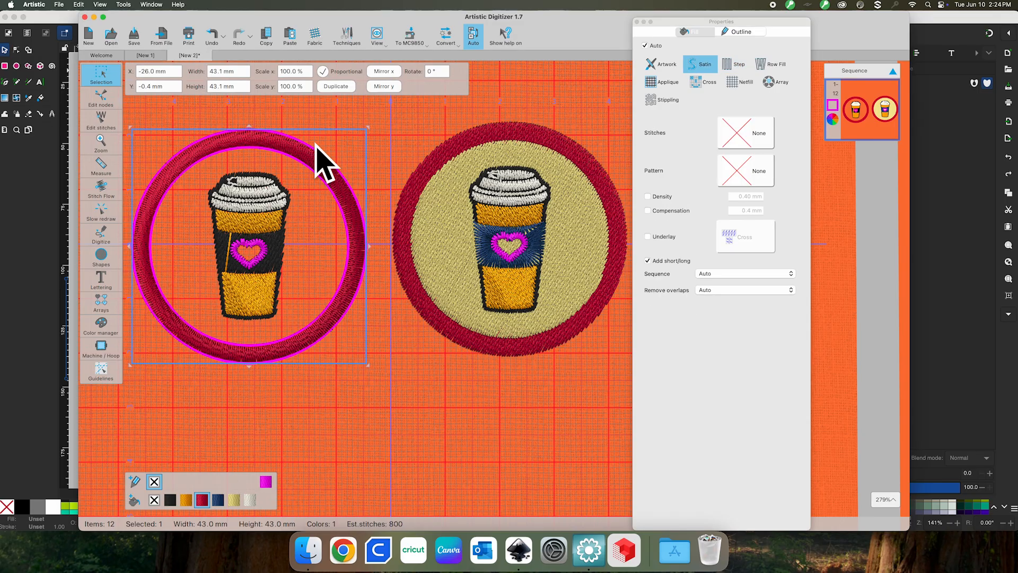
Drag the right patch's red backing circle left, then undo the move with Cmd+Z
left_click(458, 159)
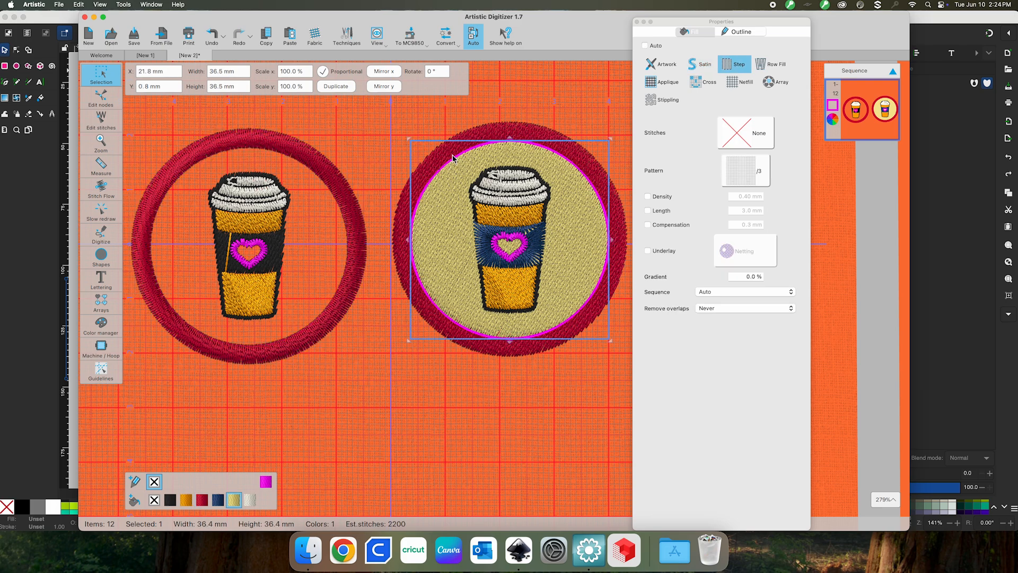
left_click_drag(470, 131, 399, 121)
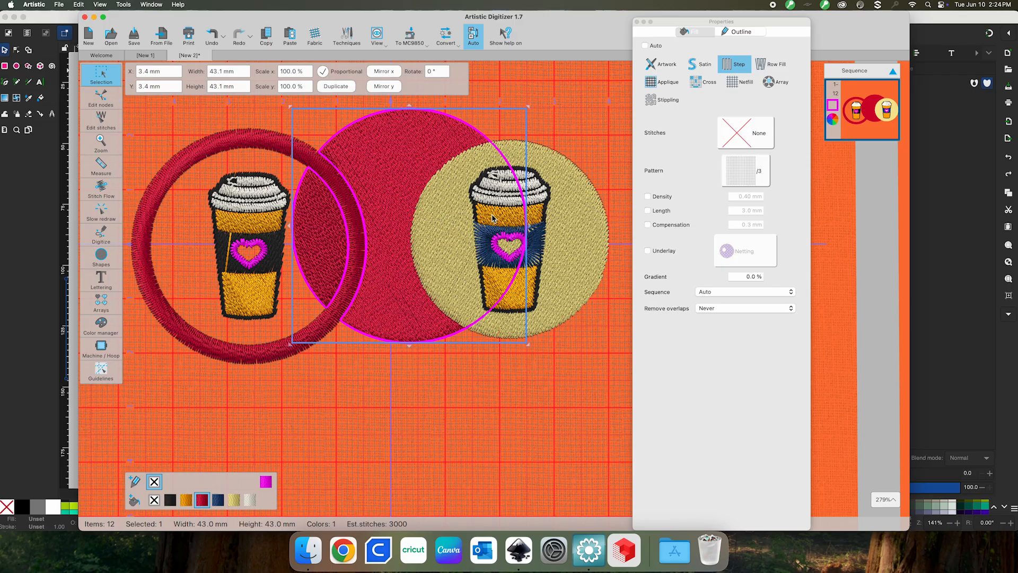
left_click(557, 407)
key("super+z")
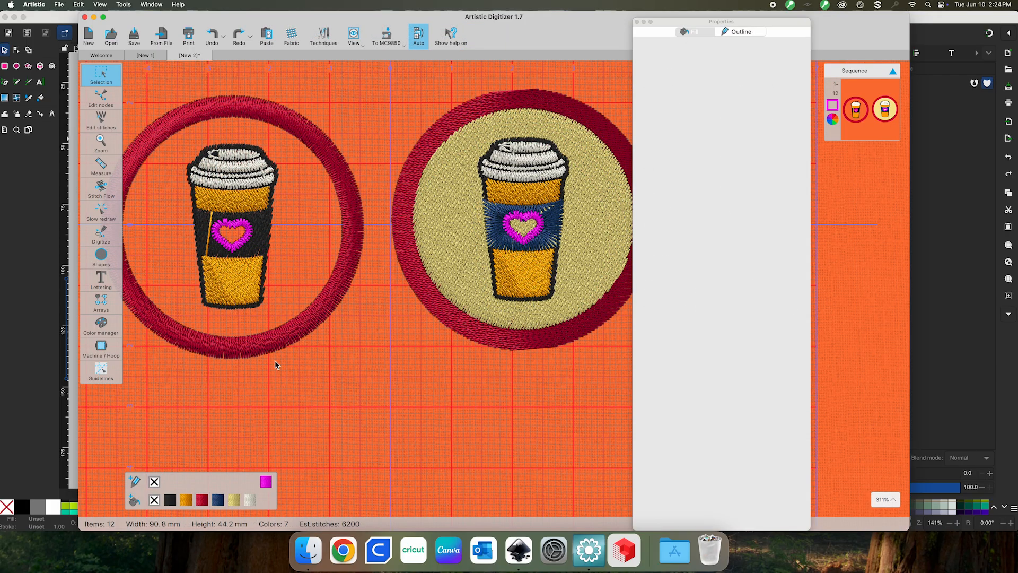
Select the blue sleeve on the right cup and slide the Properties panel right
left_click(265, 234)
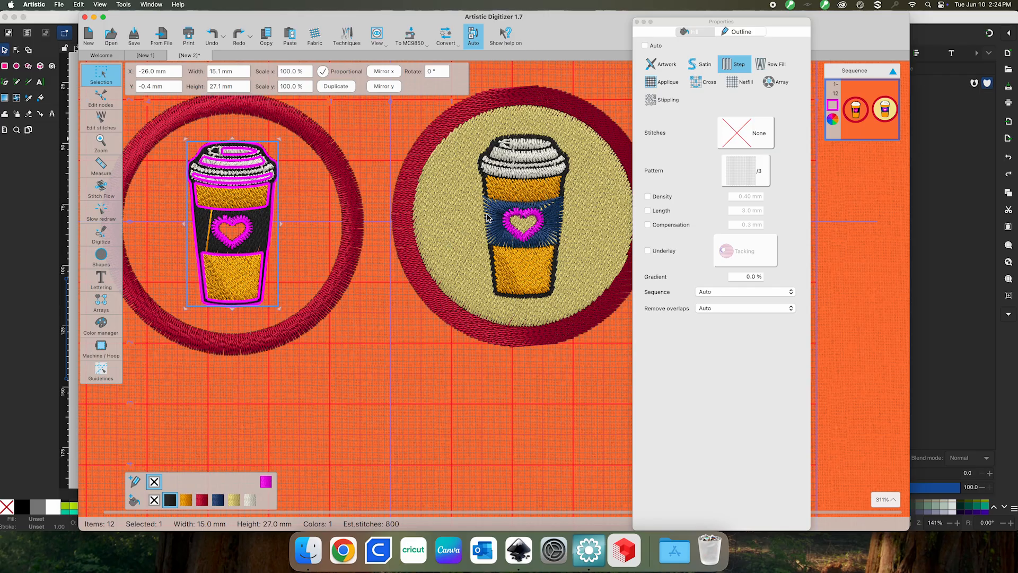
left_click(487, 218)
left_click_drag(721, 26, 820, 23)
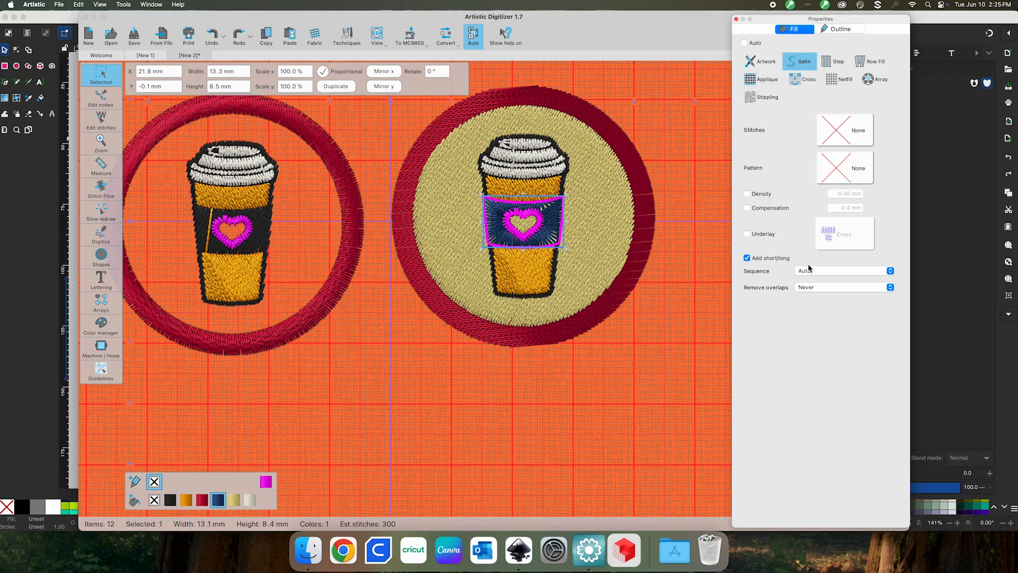
left_click_drag(845, 22, 832, 19)
left_click(159, 14)
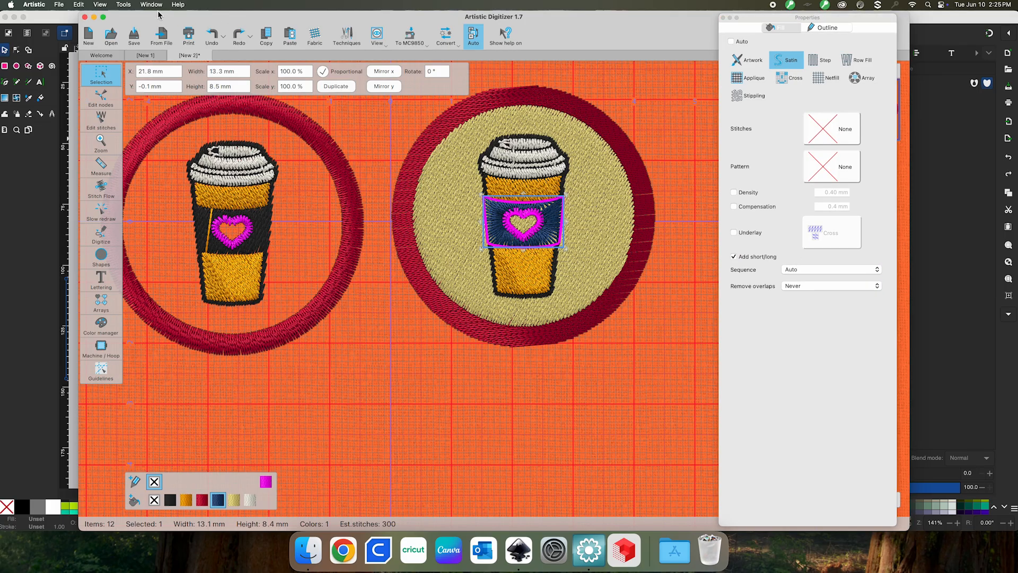
left_click(151, 5)
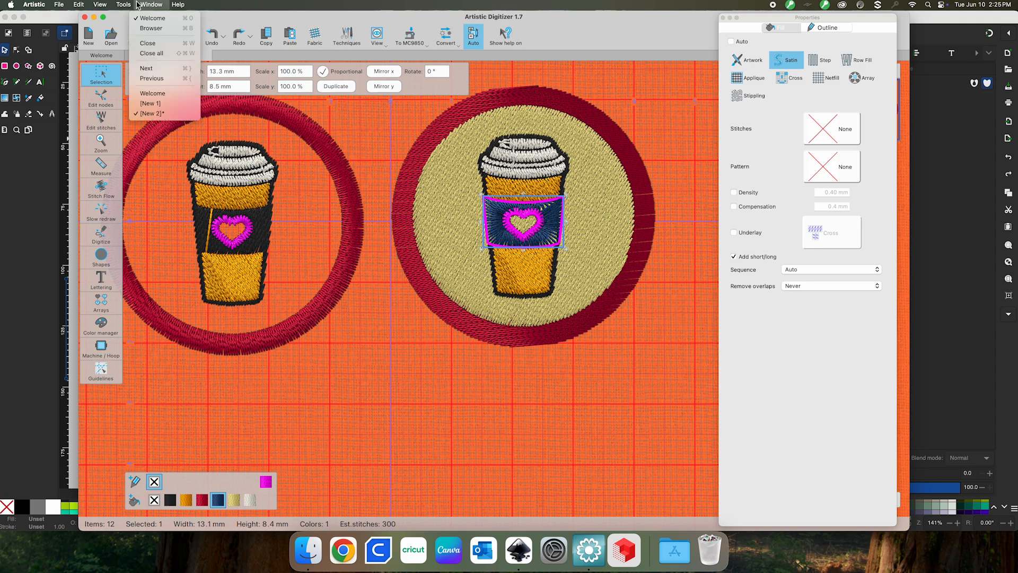
mouse_move(127, 7)
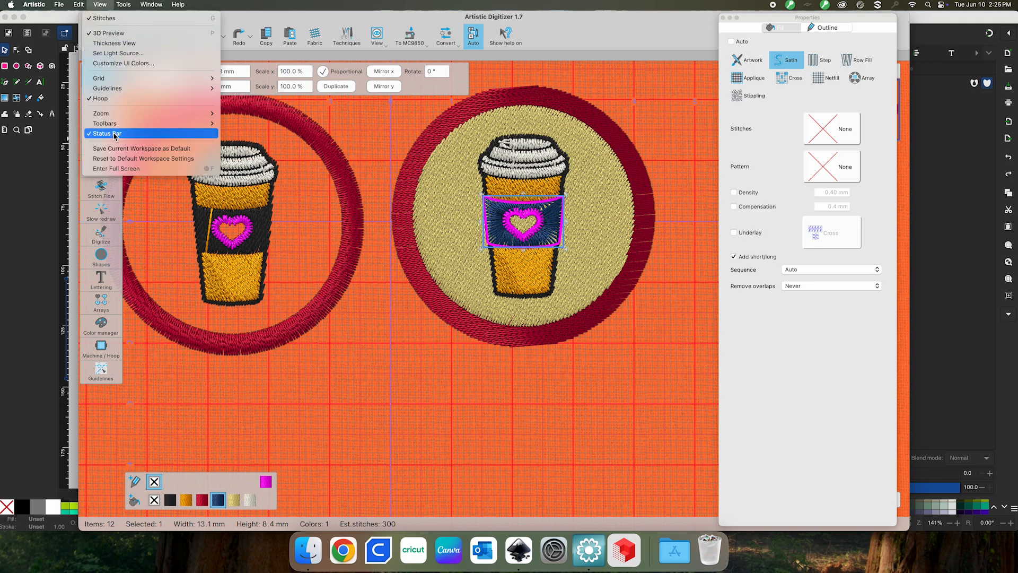
mouse_move(158, 124)
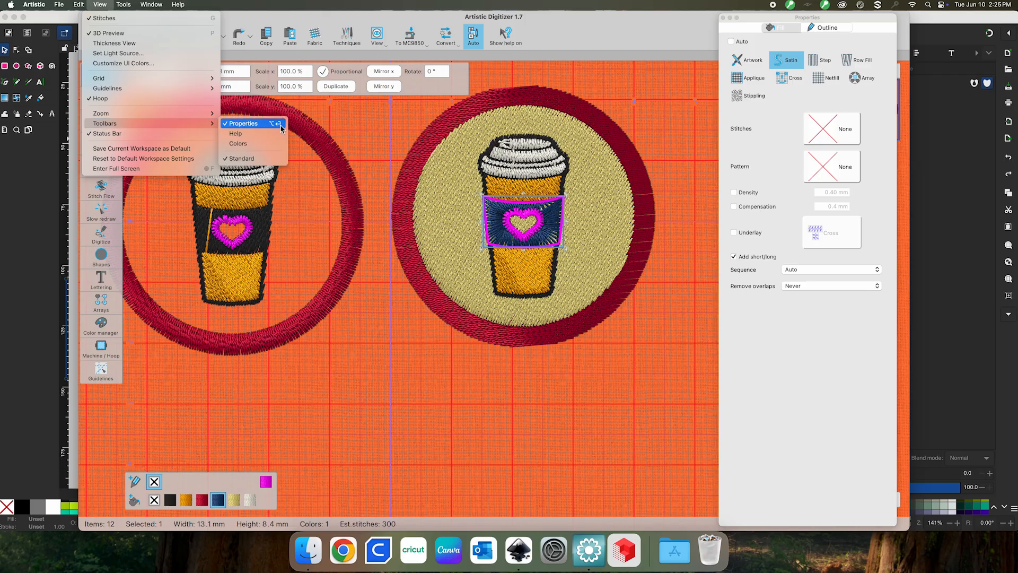
Reselect the blue sleeve and toggle its fill between step and satin, ending on satin
left_click(836, 370)
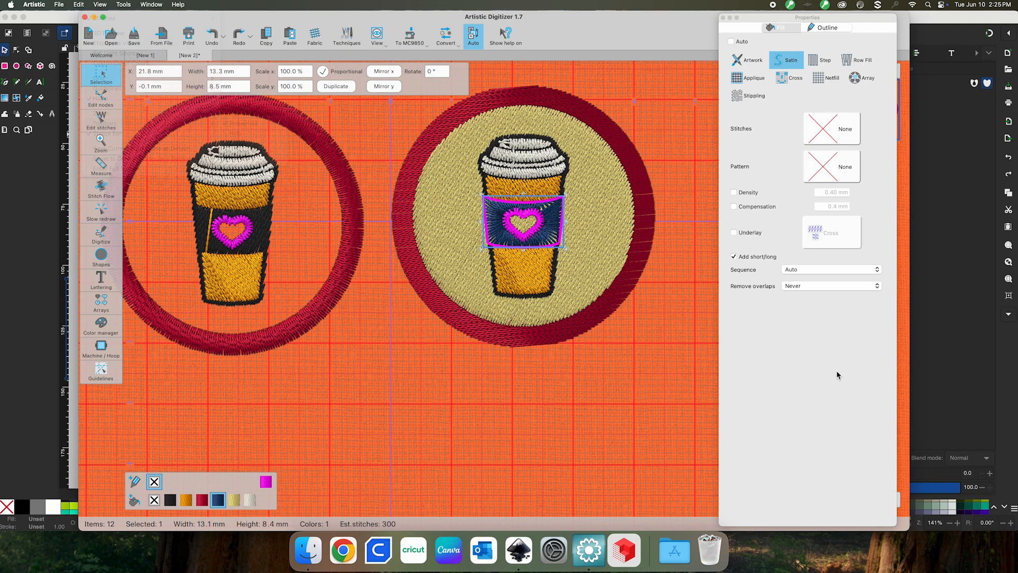
left_click(543, 400)
left_click(551, 229)
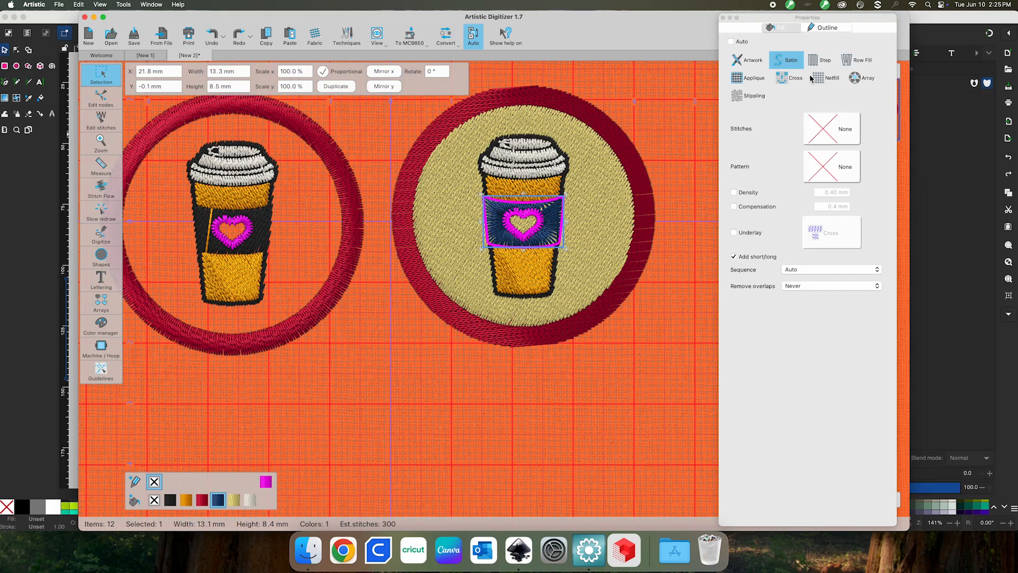
left_click(826, 60)
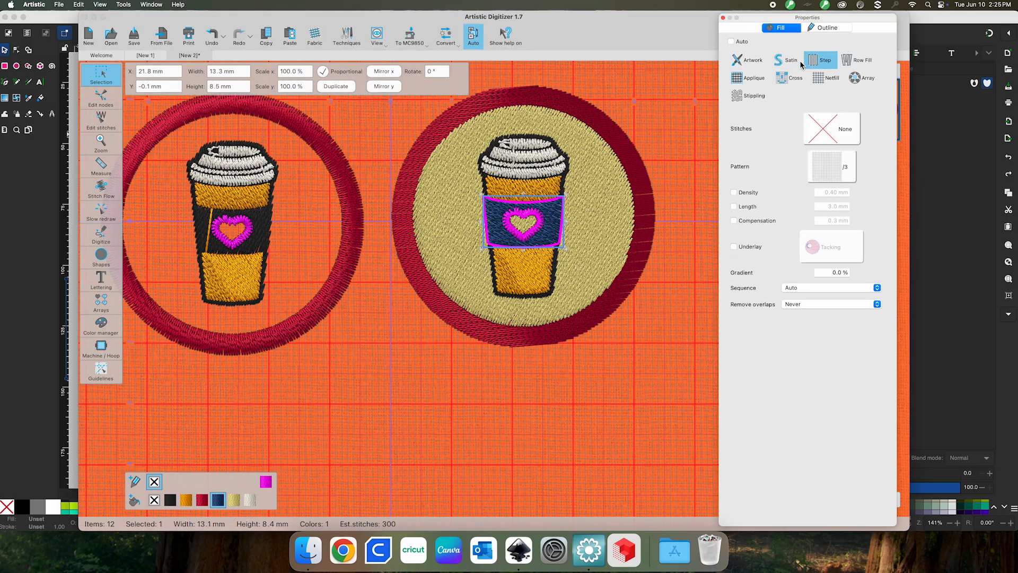
left_click(796, 62)
left_click(820, 62)
left_click(784, 61)
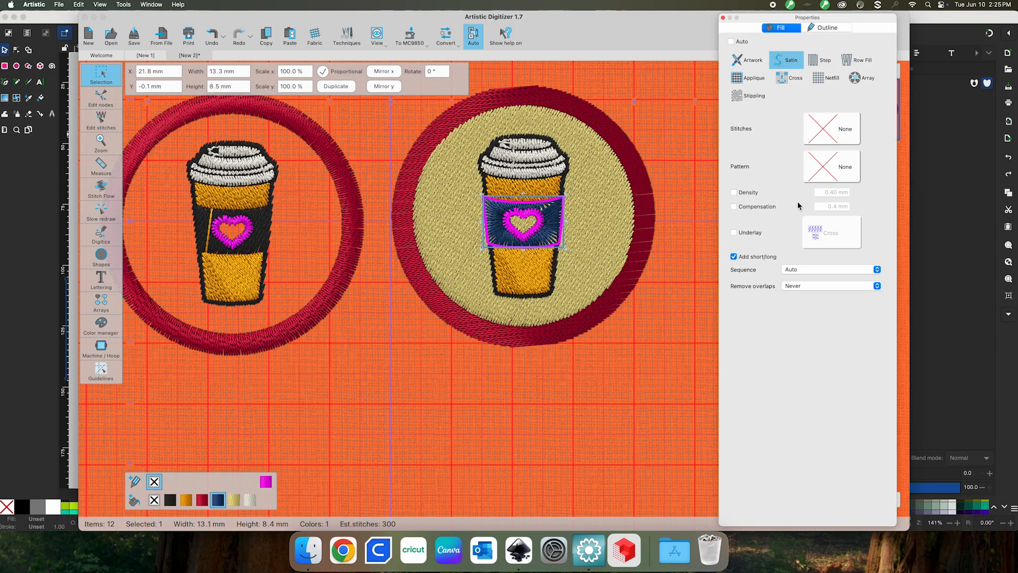
Try satin densities of 0.90 and 0.30 mm, then give the sleeve a step fill
left_click(734, 192)
left_click(833, 193)
key("Return")
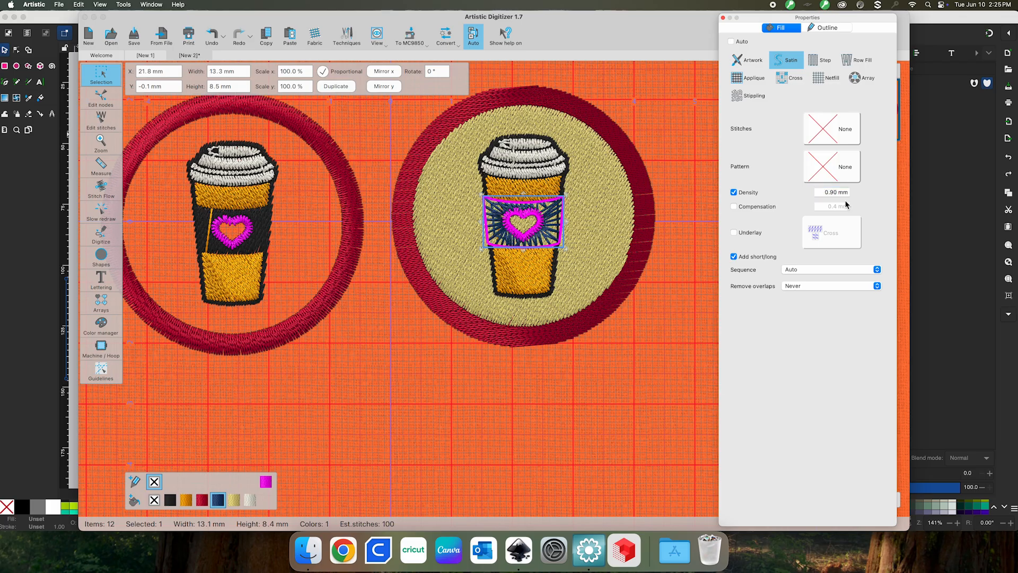
left_click(833, 194)
type("3")
key("Return")
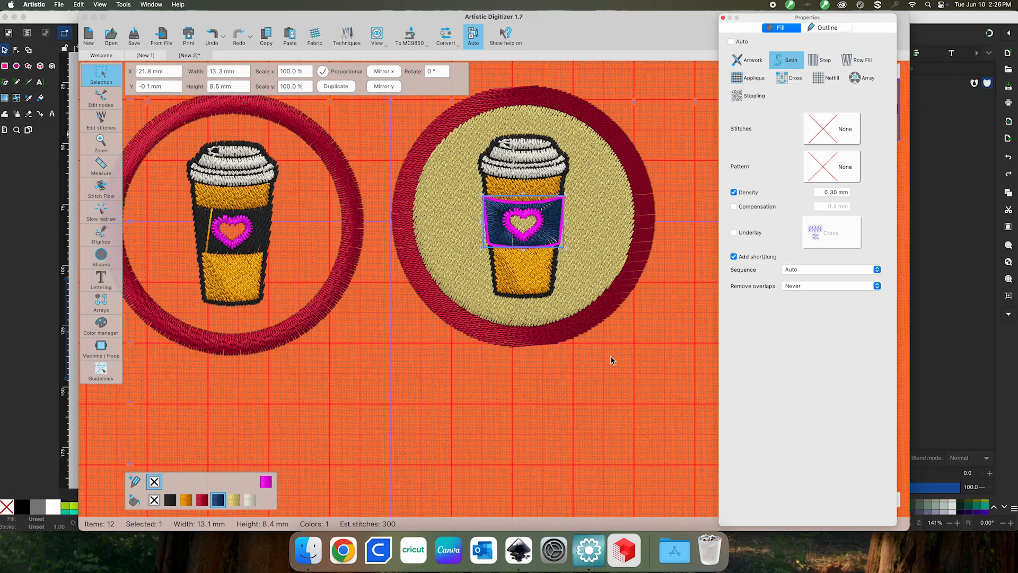
left_click(823, 60)
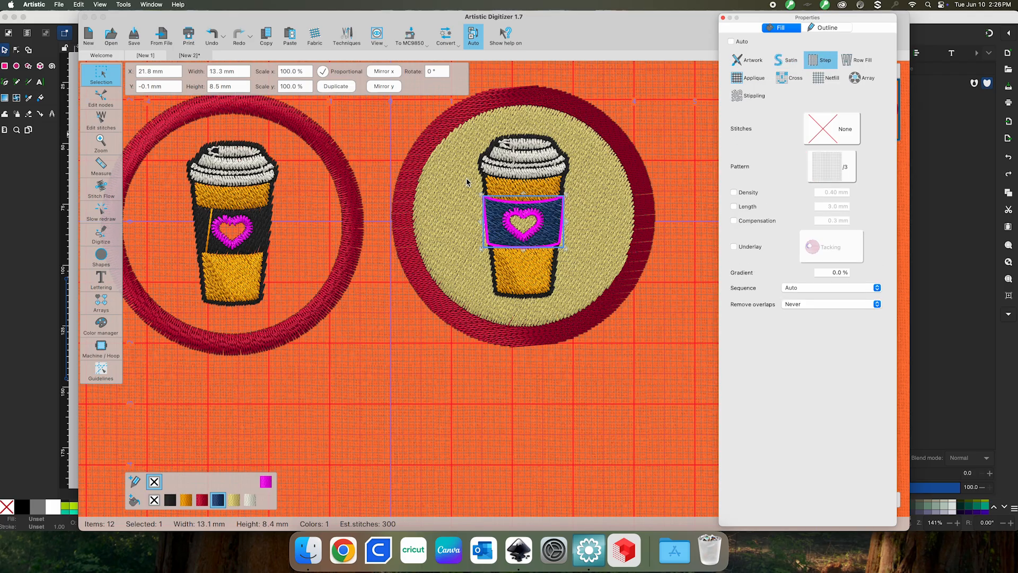
left_click(446, 217)
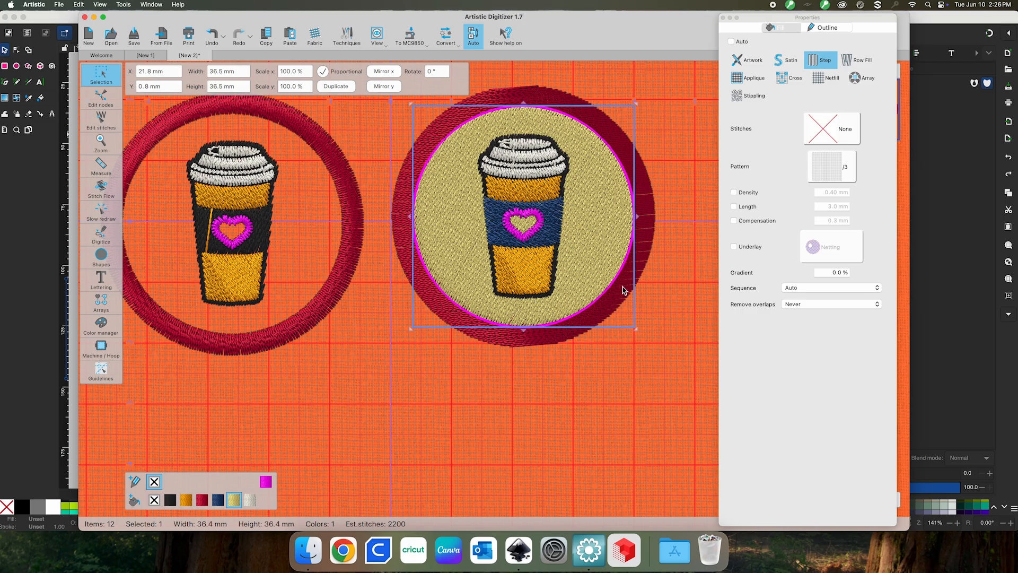
left_click_drag(613, 254, 527, 307)
left_click_drag(420, 295, 498, 247)
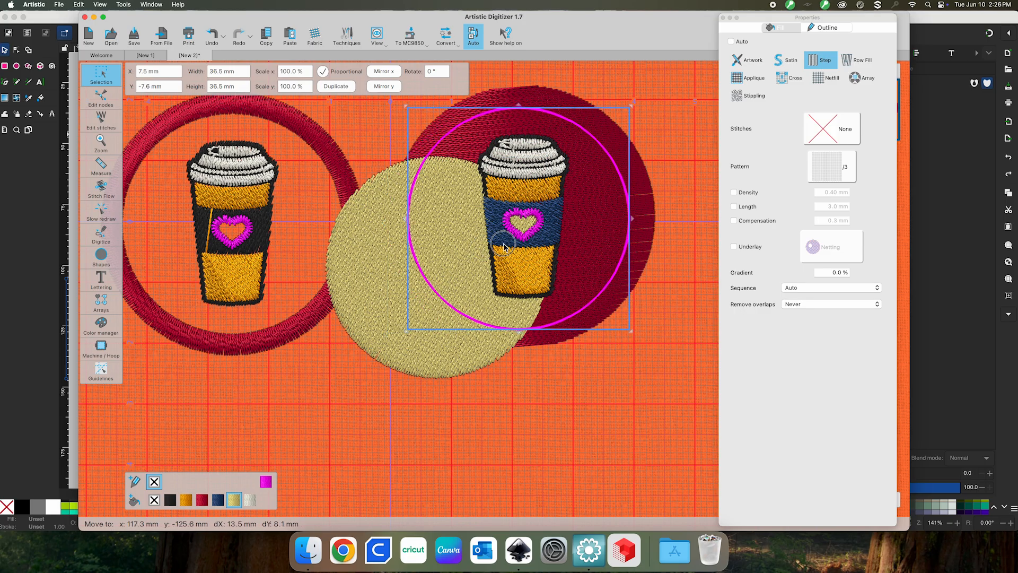
key("super+z")
left_click_drag(537, 300, 609, 231)
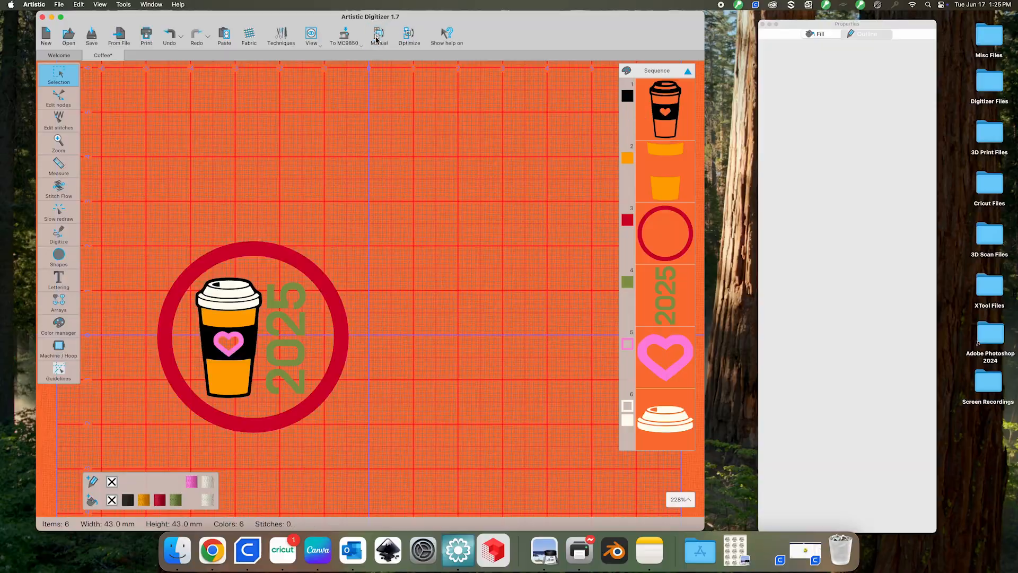
left_click_drag(679, 387, 670, 318)
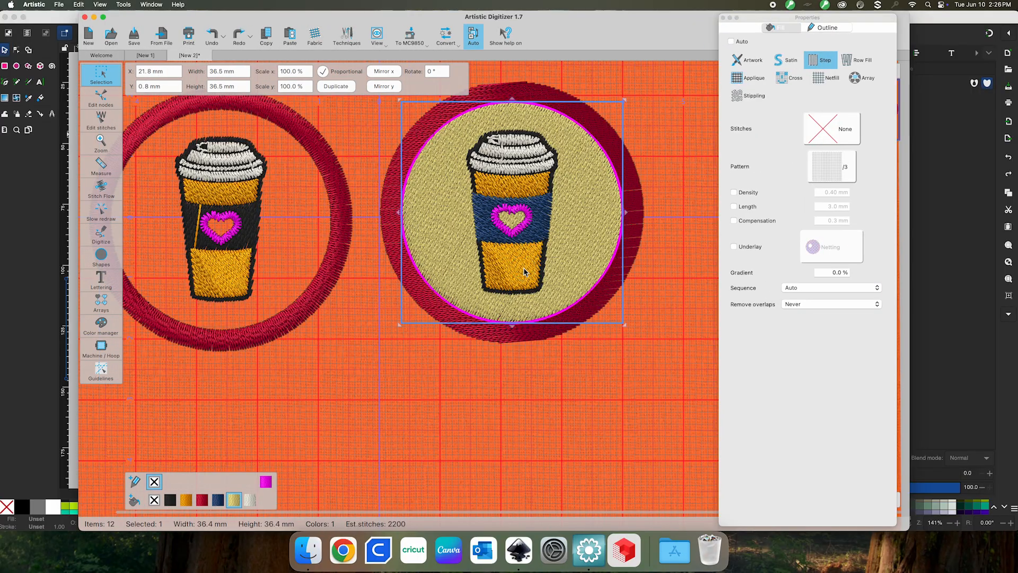
left_click(524, 272)
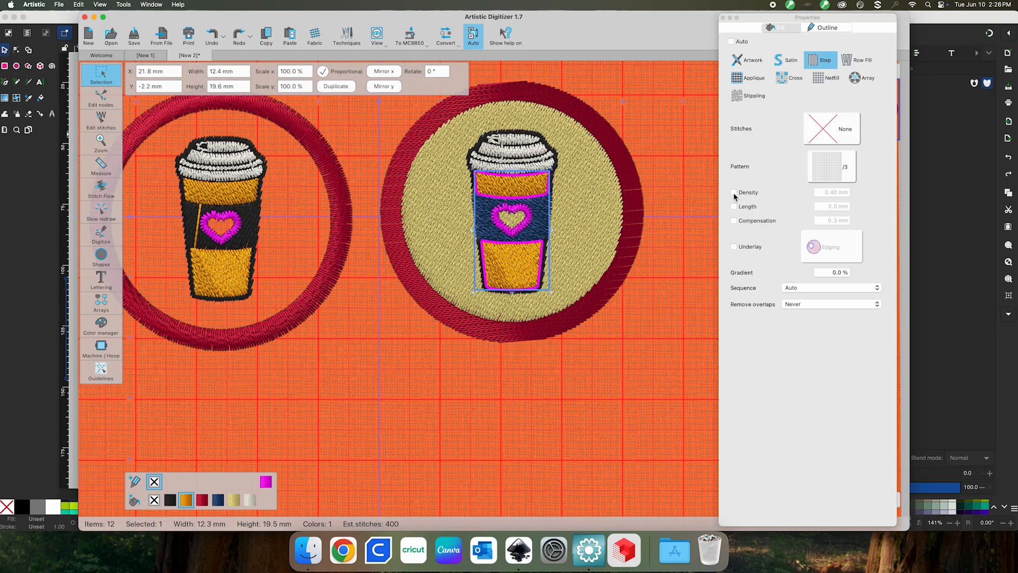
left_click(574, 266)
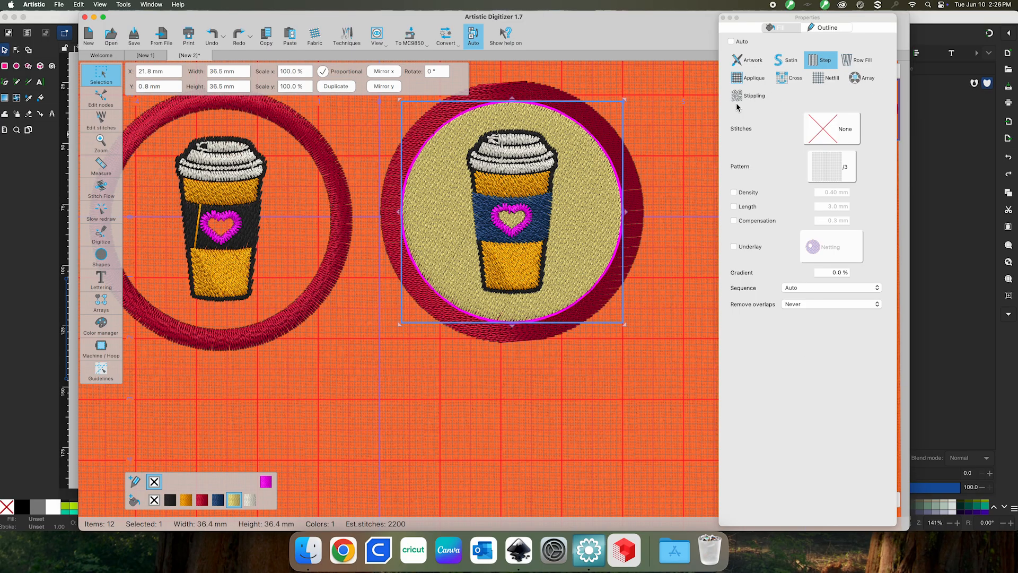
Switch the beige background circle to stippling with a custom 1.0 mm density
left_click(752, 94)
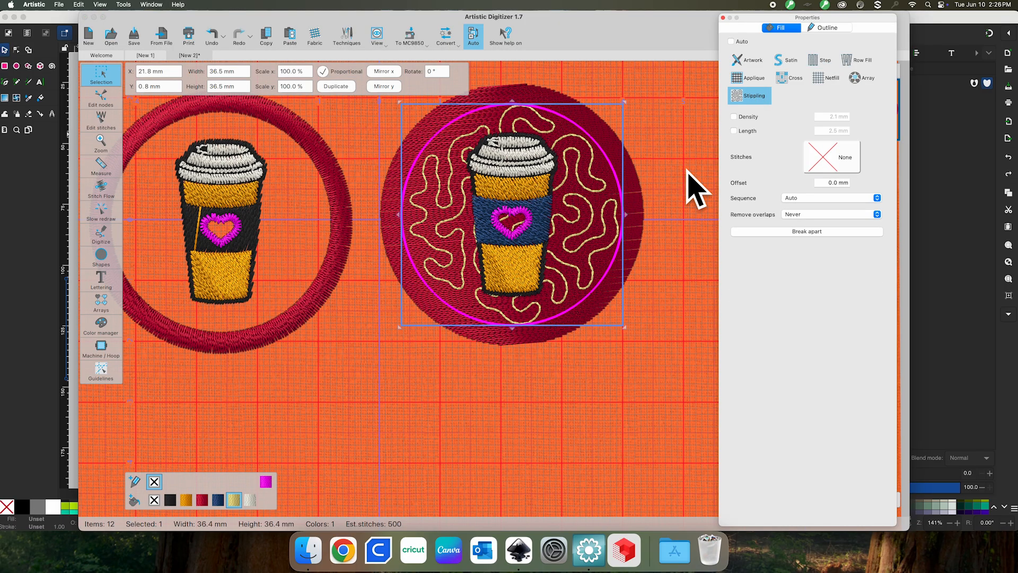
left_click(735, 118)
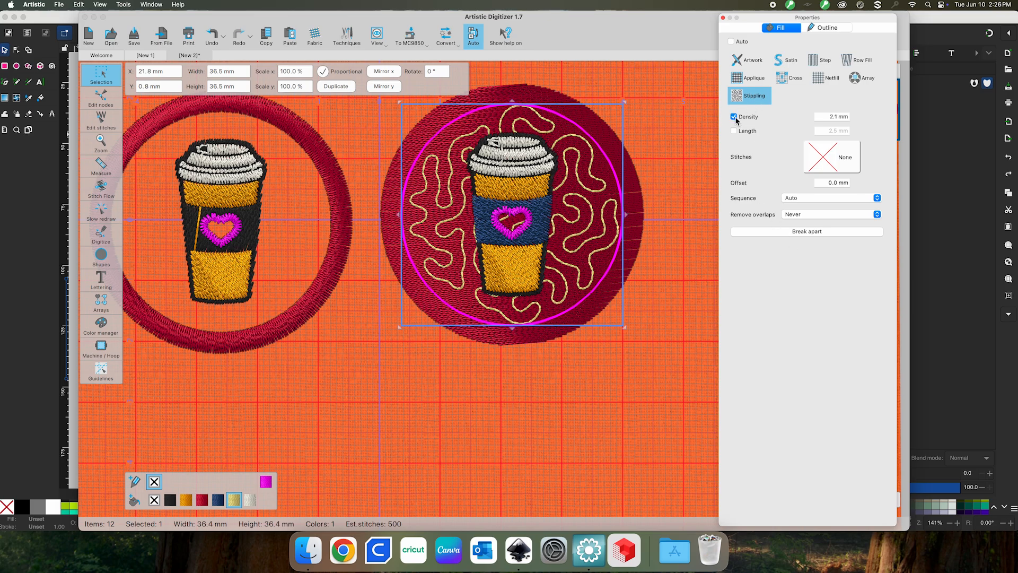
double_click(835, 117)
key("BackSpace")
type("1.0")
key("Return")
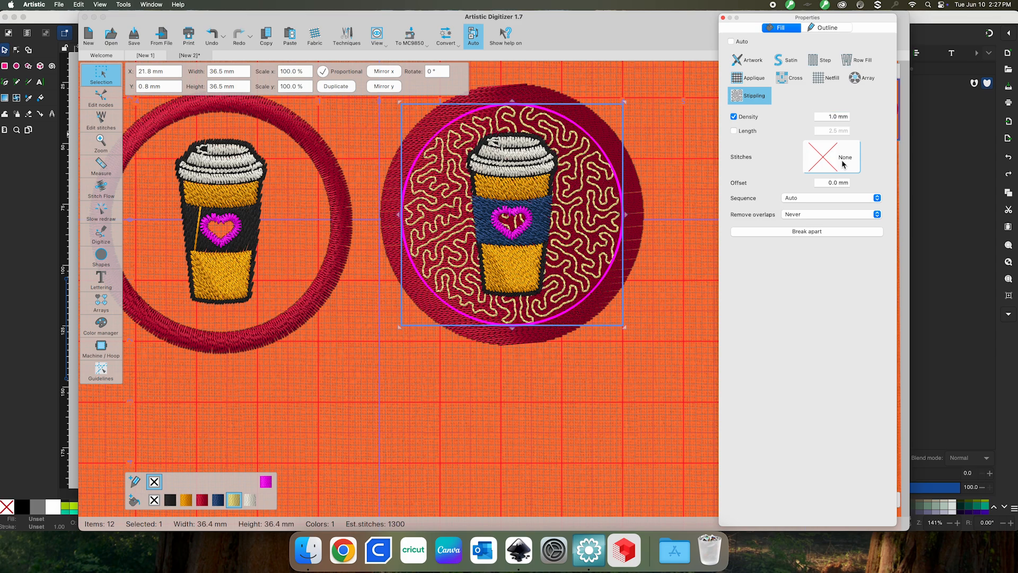
left_click(834, 117)
key("Return")
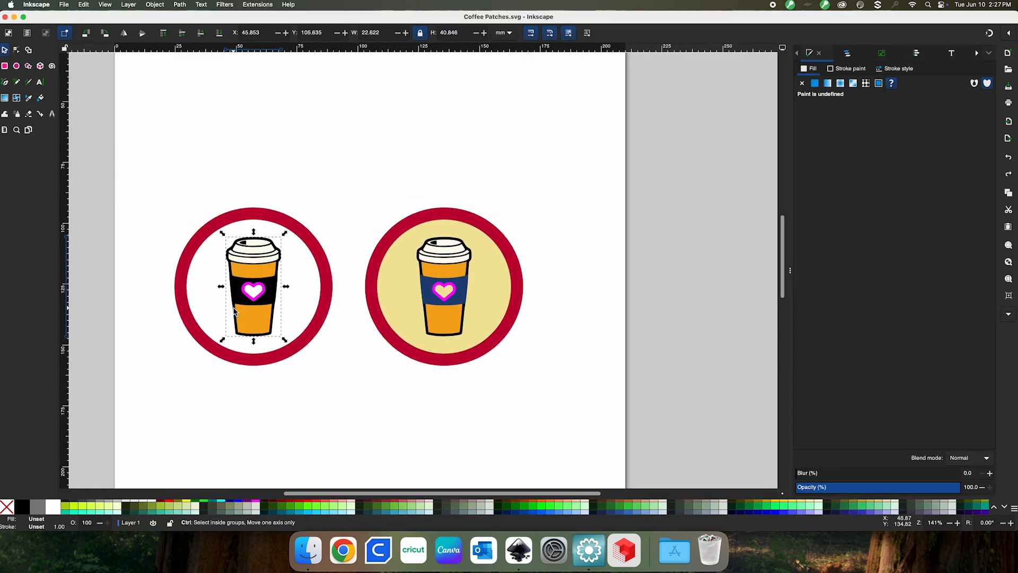
Inspect the left cup's band and heart paths with the Node tool, then return to Artistic Digitizer
scroll(236, 312, "down", 3)
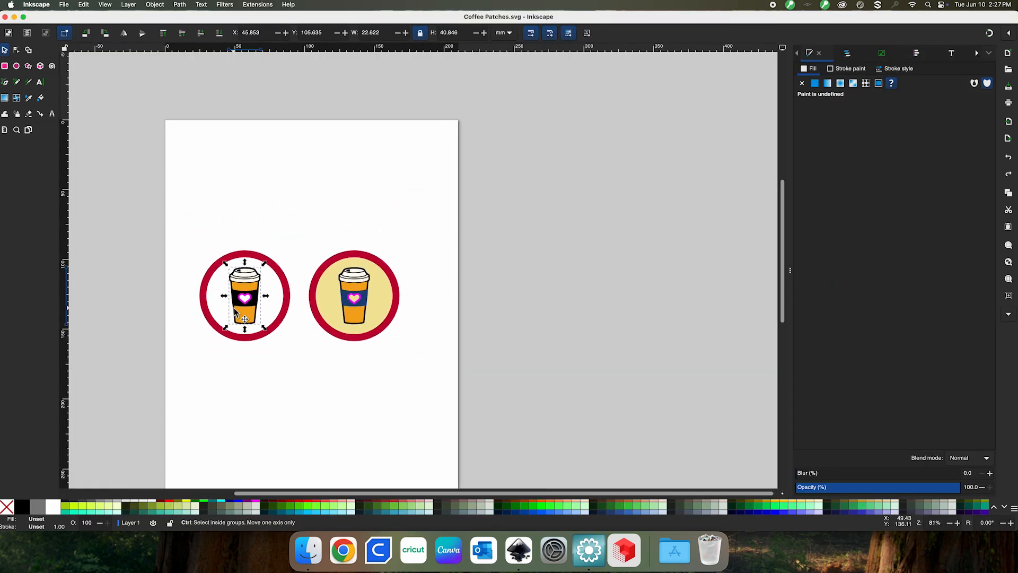
scroll(237, 313, "up", 8)
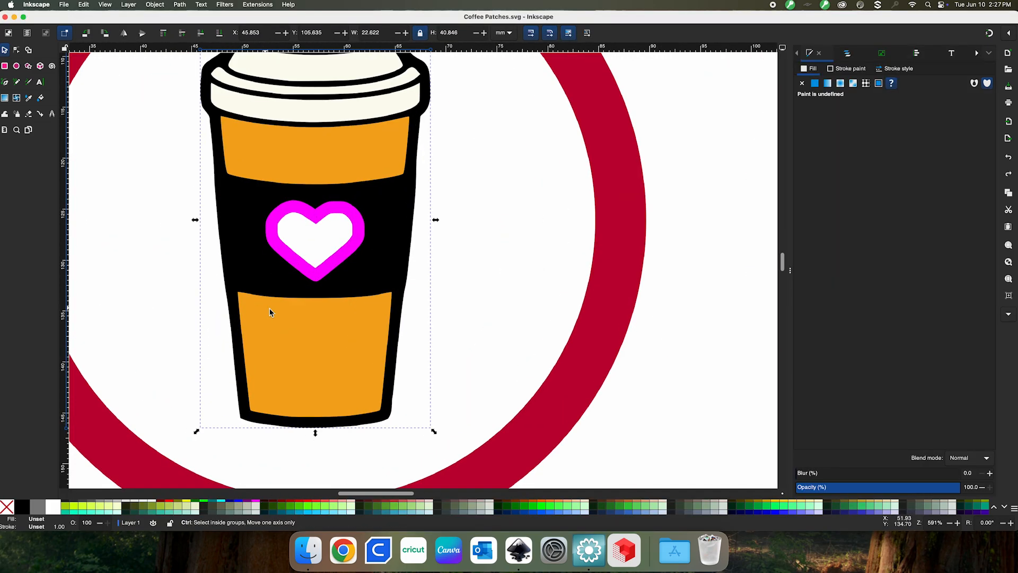
left_click(16, 50)
left_click(329, 358)
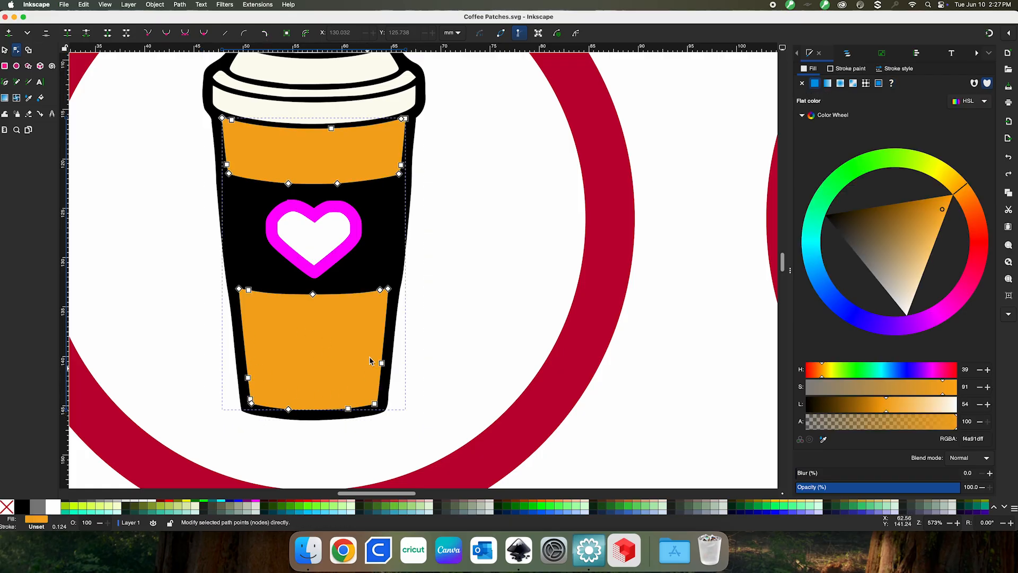
left_click(287, 256)
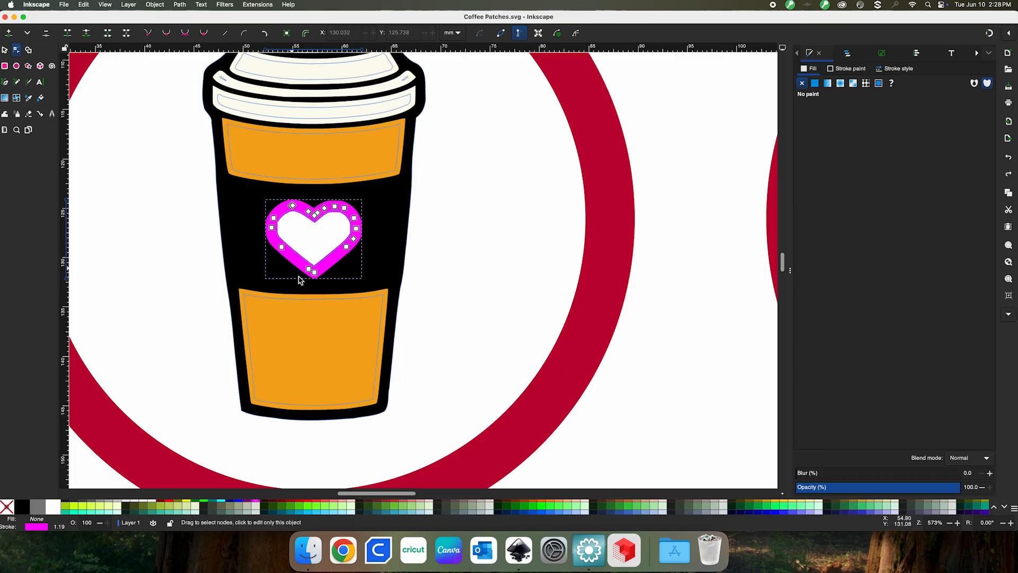
left_click(585, 553)
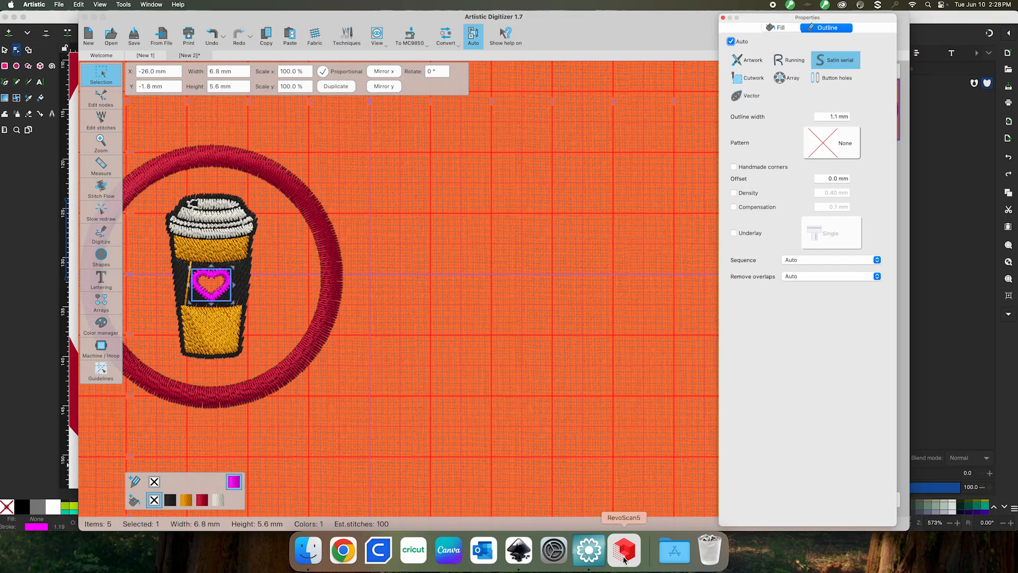
Change the pink heart's outline from running stitch to satin serial and preview it
left_click(789, 64)
left_click(445, 334)
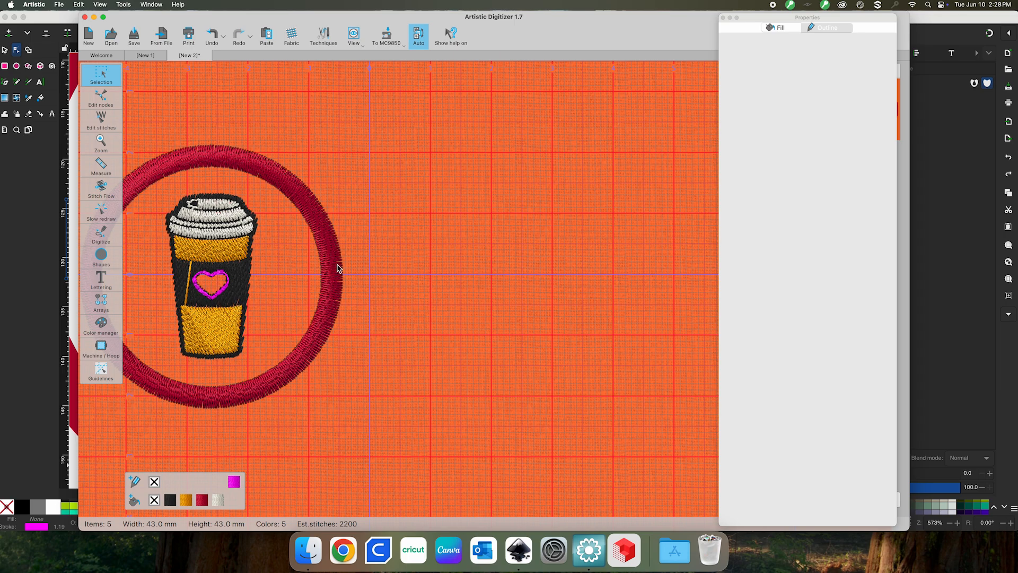
left_click(205, 298)
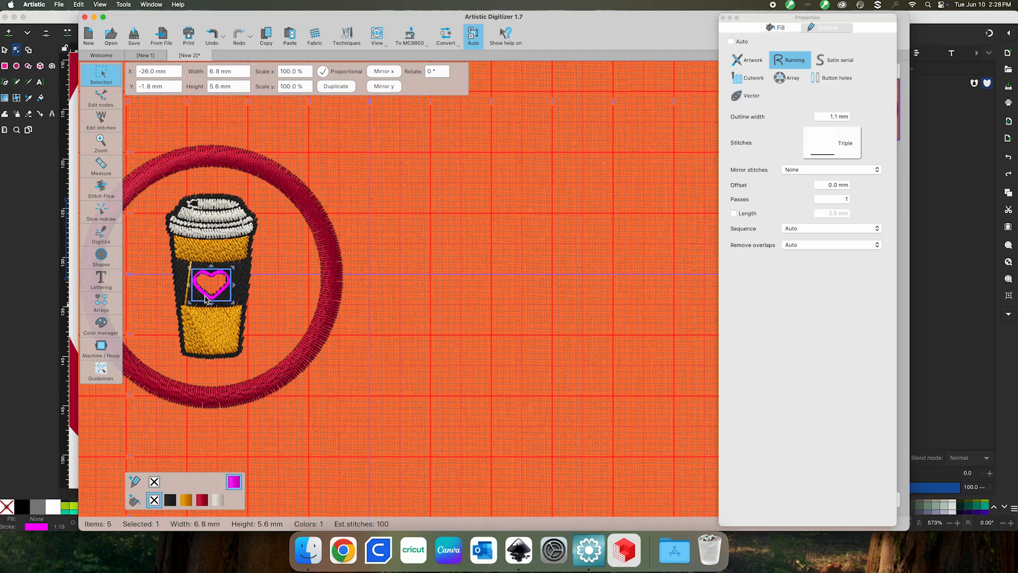
left_click(831, 63)
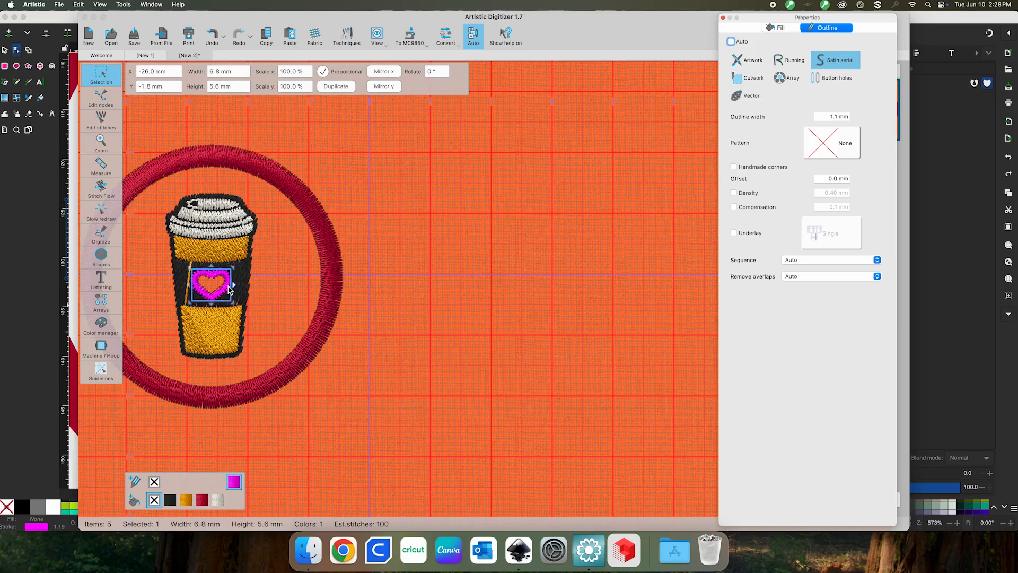
left_click(536, 271)
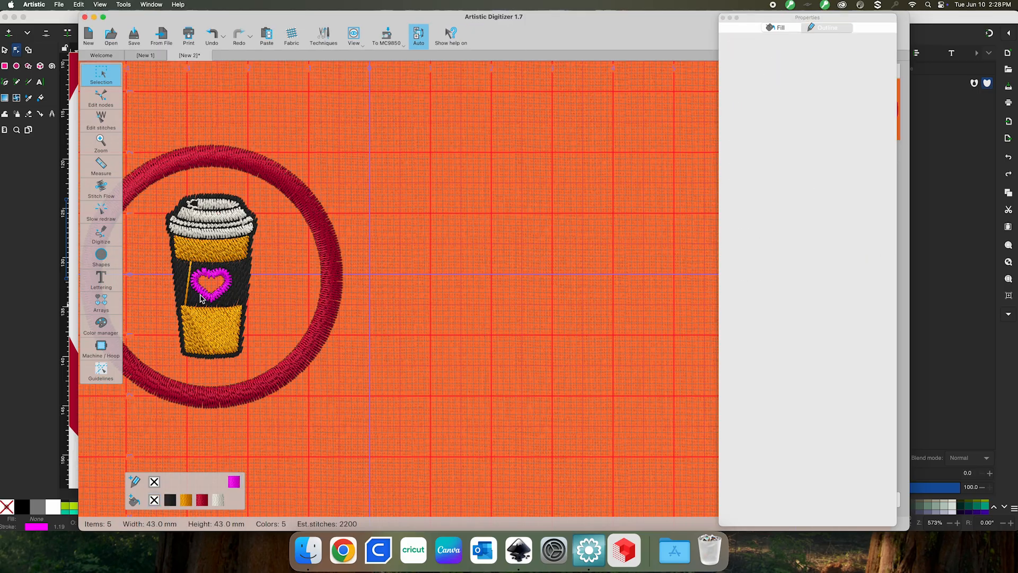
left_click(216, 279)
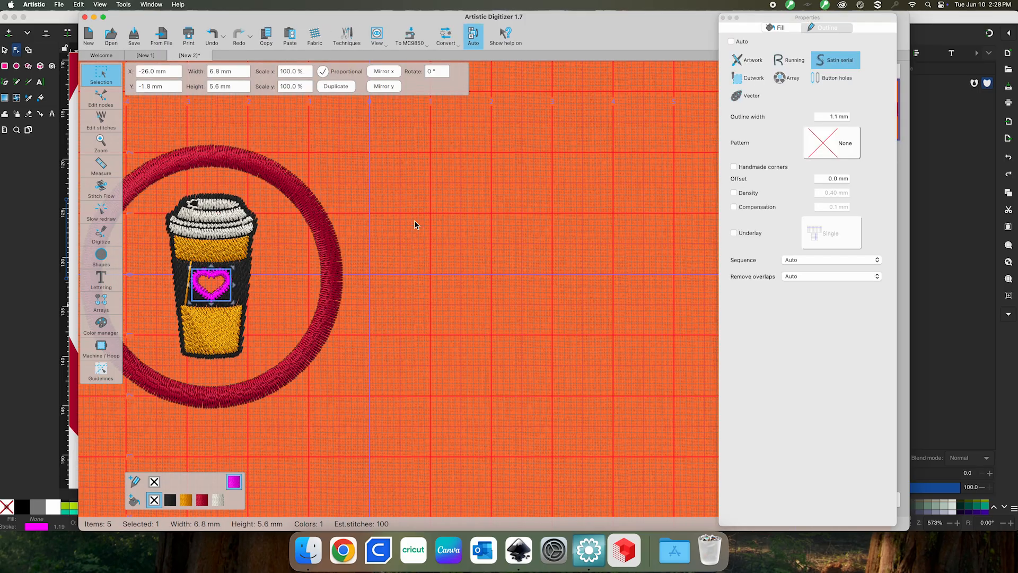
left_click(419, 387)
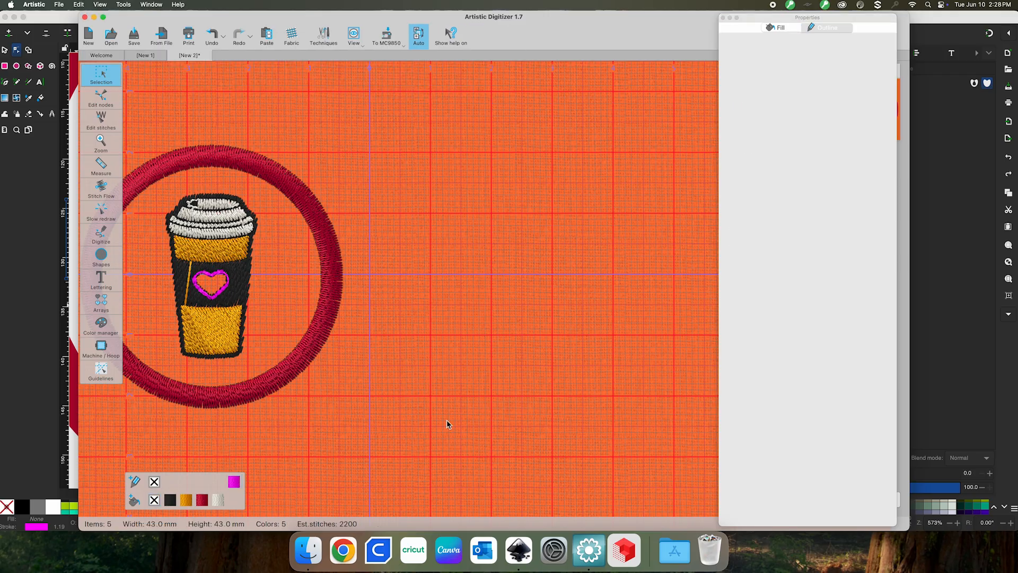
Select the cup's black body, then the yellow fill panels
scroll(344, 334, "right", 3)
scroll(363, 334, "left", 5)
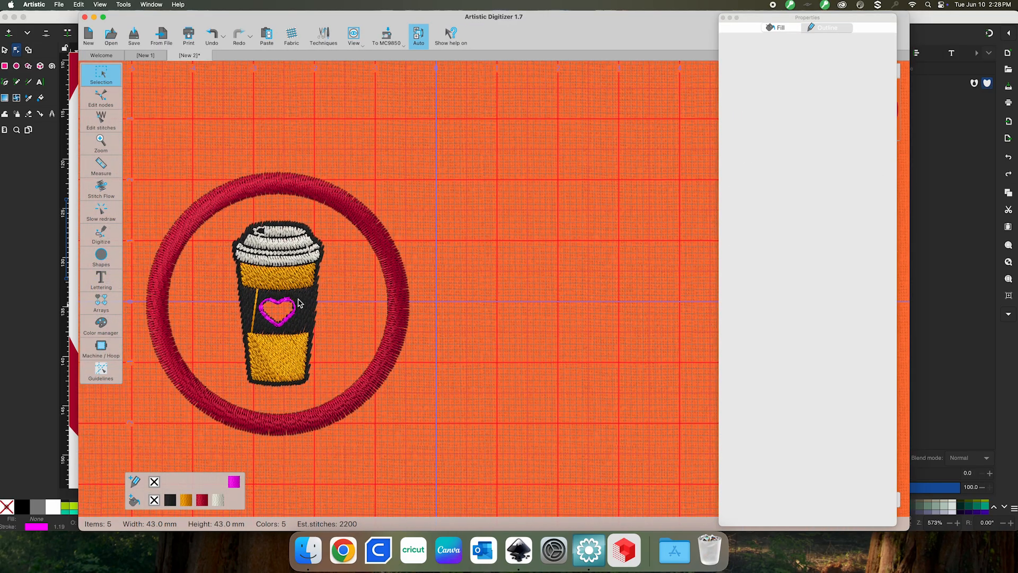
left_click(303, 307)
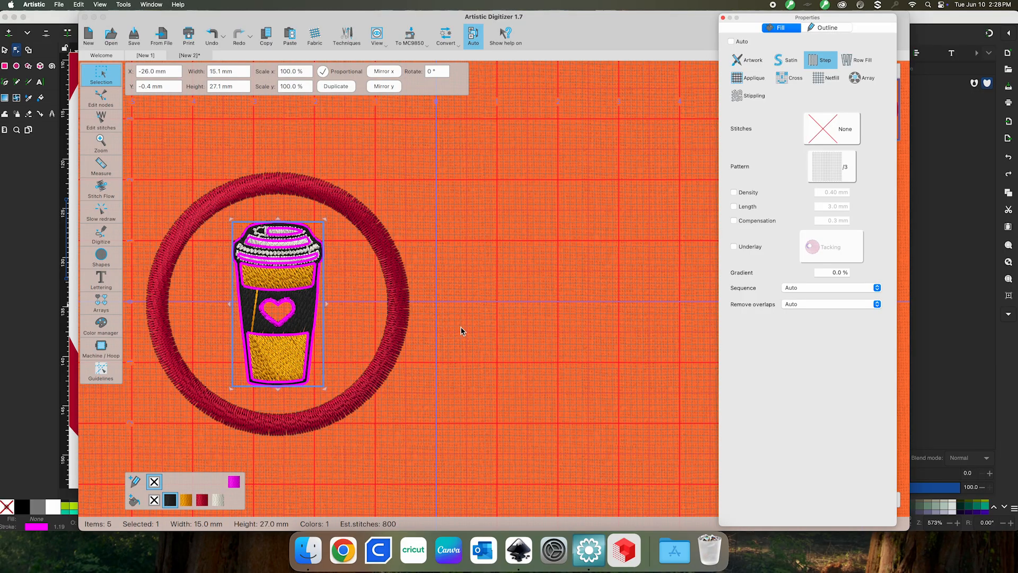
left_click(509, 336)
scroll(405, 240, "down", 2)
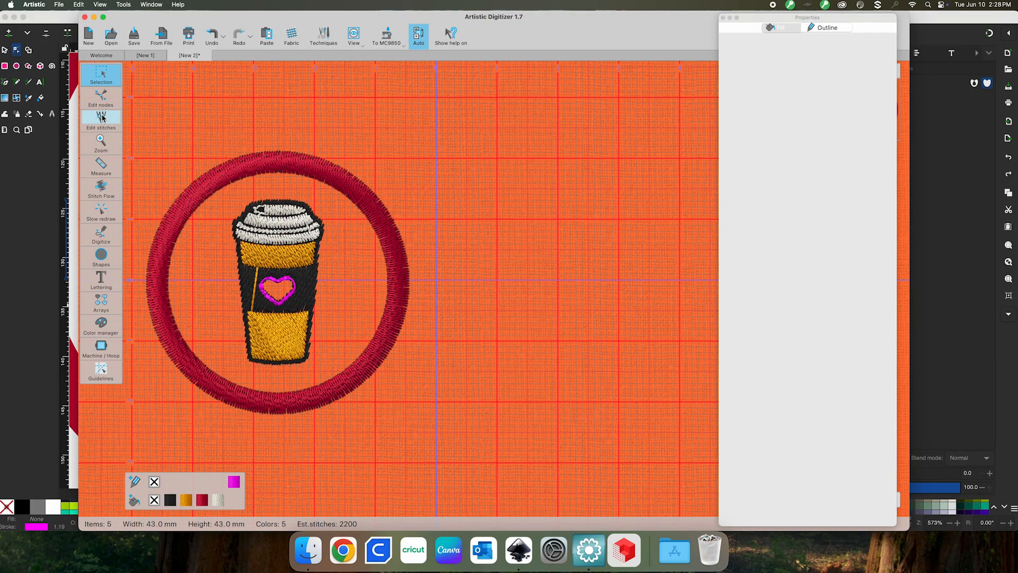
left_click(257, 246)
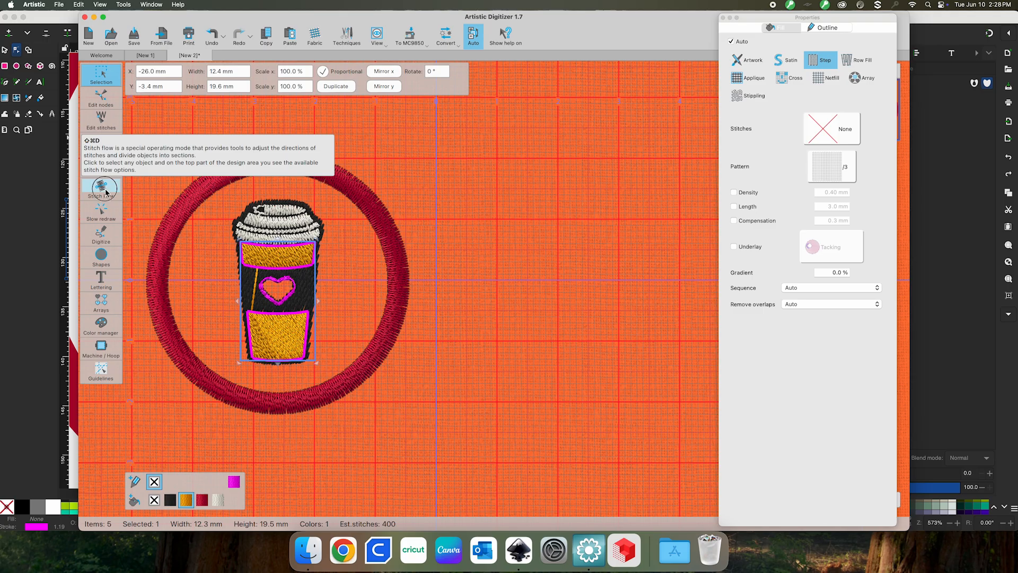
Draw stitch-direction lines across the cup's yellow panels with Stitch Flow, undoing the last one
left_click(103, 195)
left_click_drag(268, 343, 289, 330)
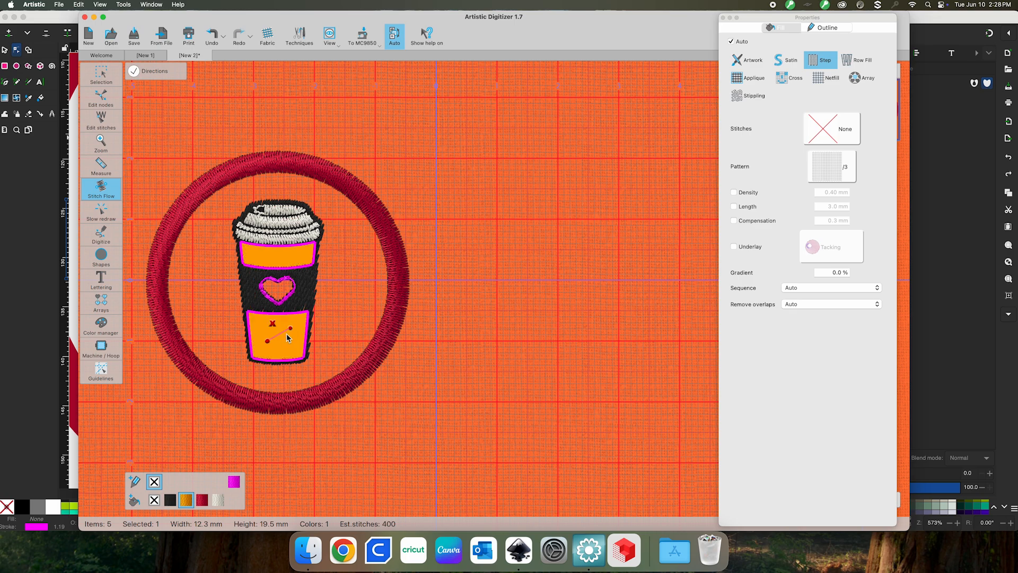
left_click_drag(264, 255, 300, 258)
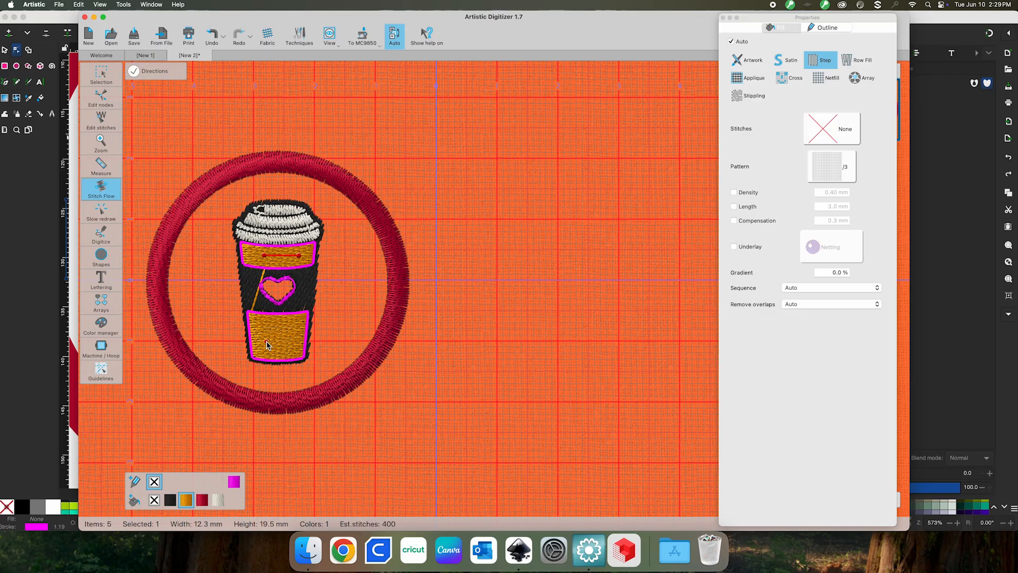
left_click_drag(274, 337, 274, 359)
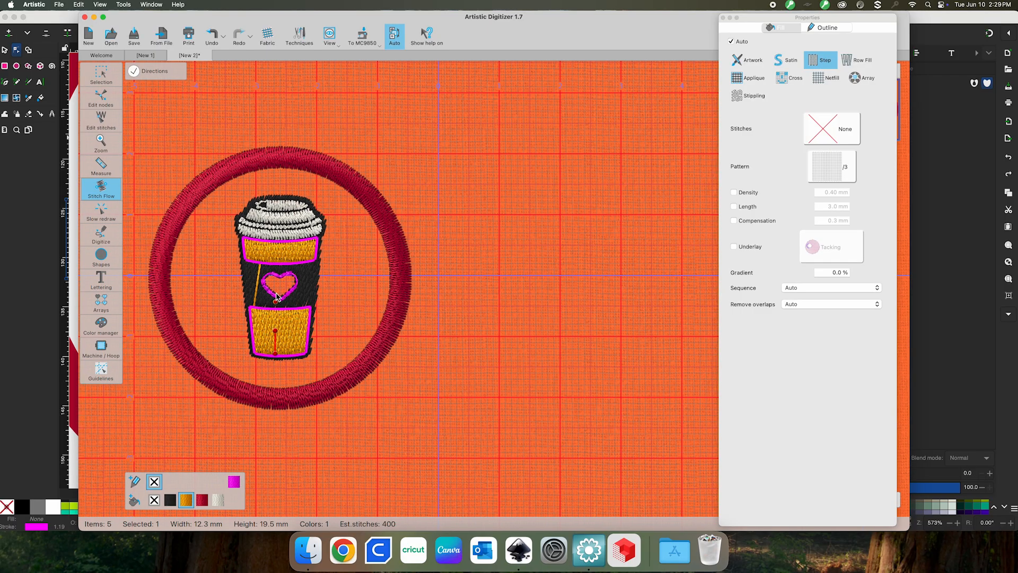
left_click_drag(270, 320, 291, 333)
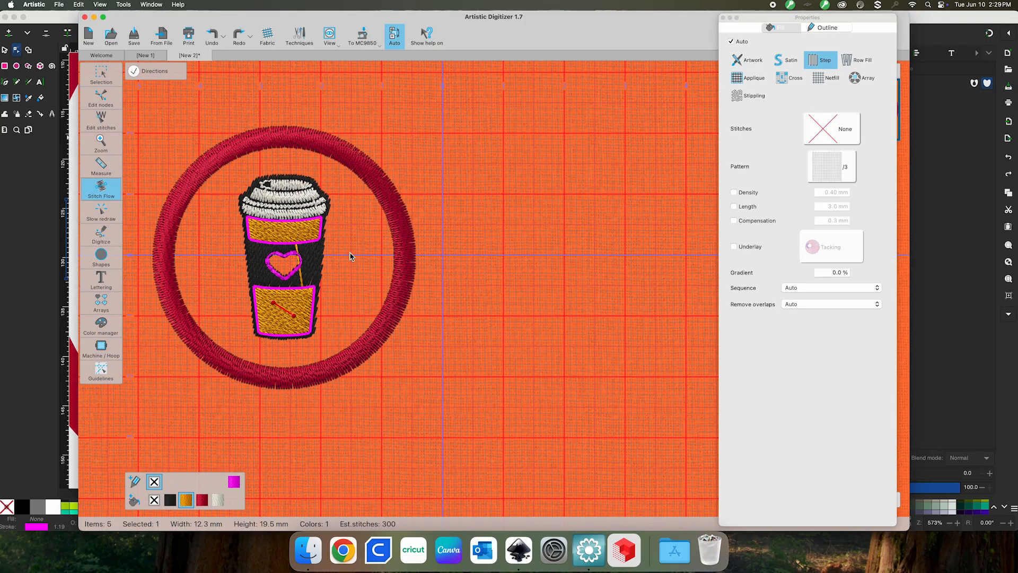
key("super+z")
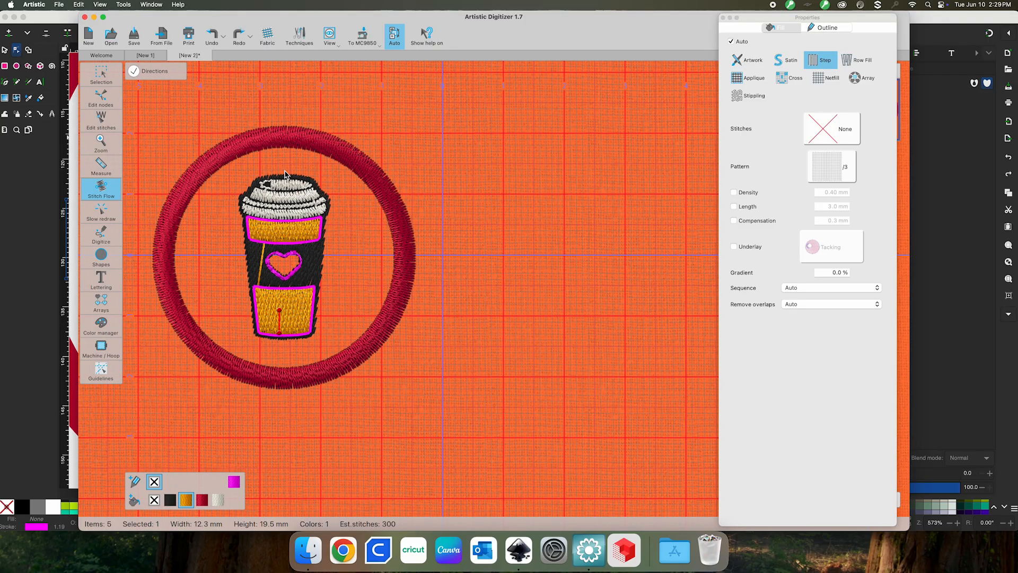
left_click(254, 263)
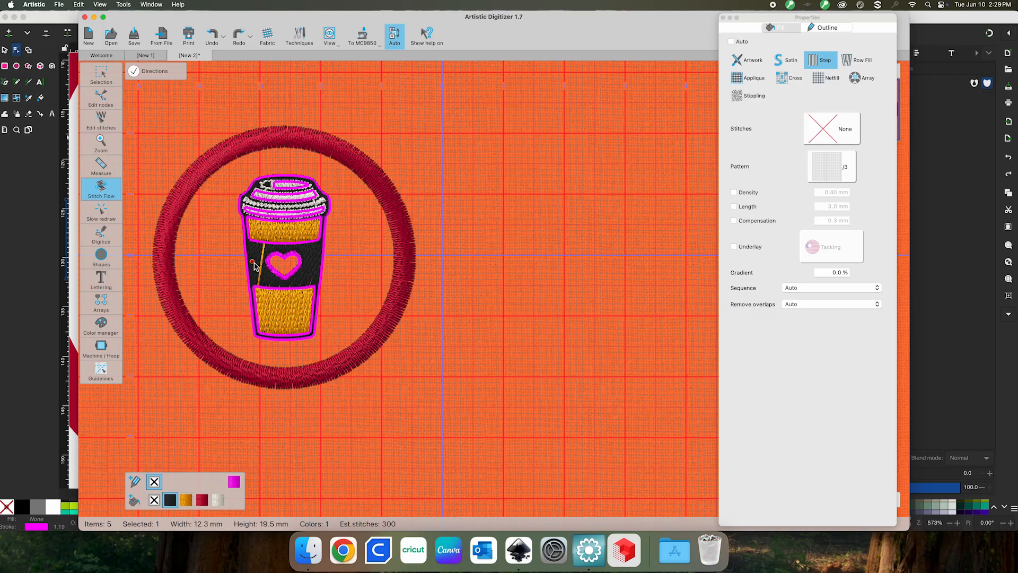
Marquee-select the coffee cup, nudge it left inside the ring, and start Text lettering
left_click(100, 74)
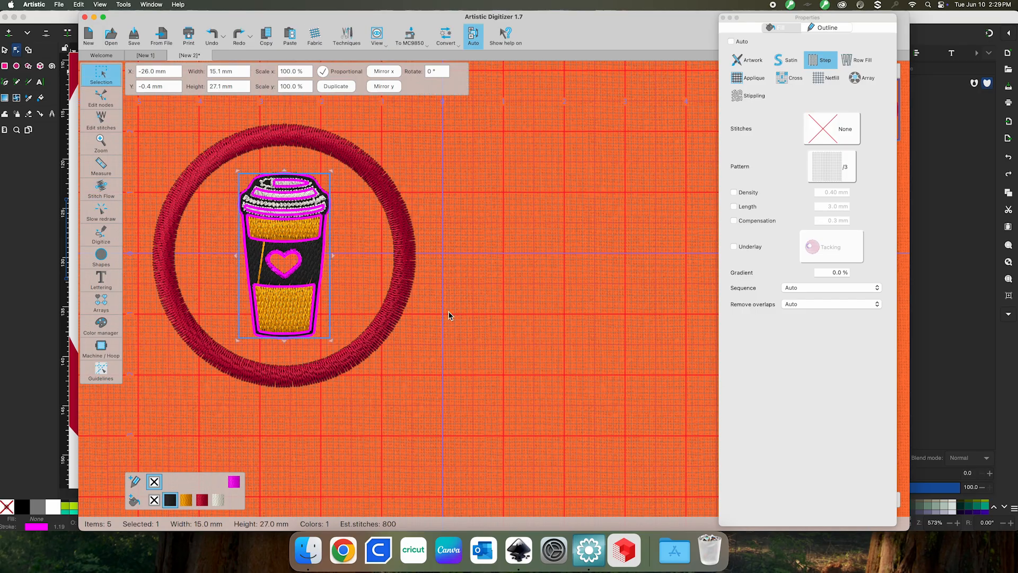
left_click(575, 355)
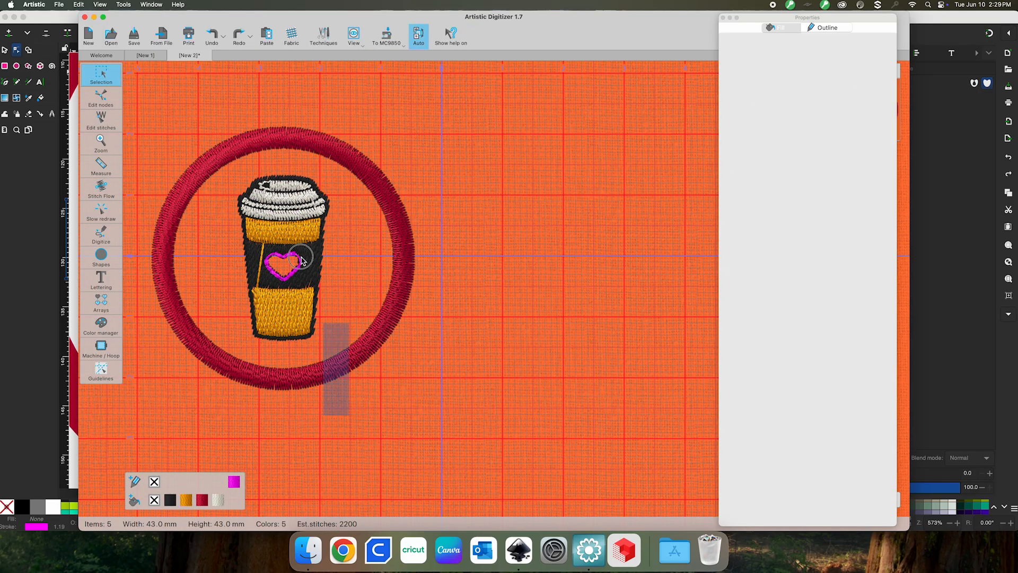
left_click_drag(301, 260, 218, 131)
left_click_drag(276, 222, 249, 224)
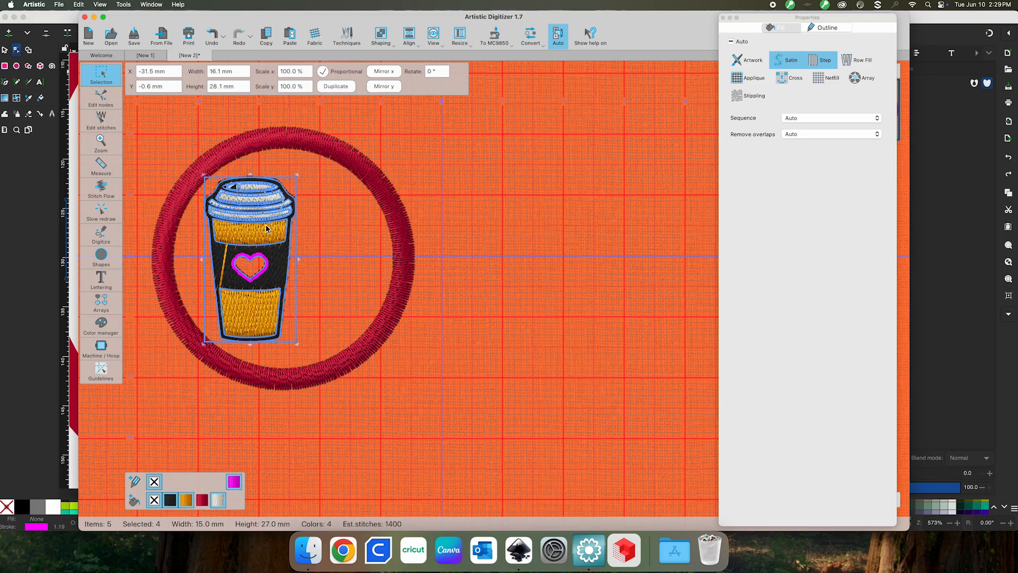
left_click(480, 372)
left_click(108, 287)
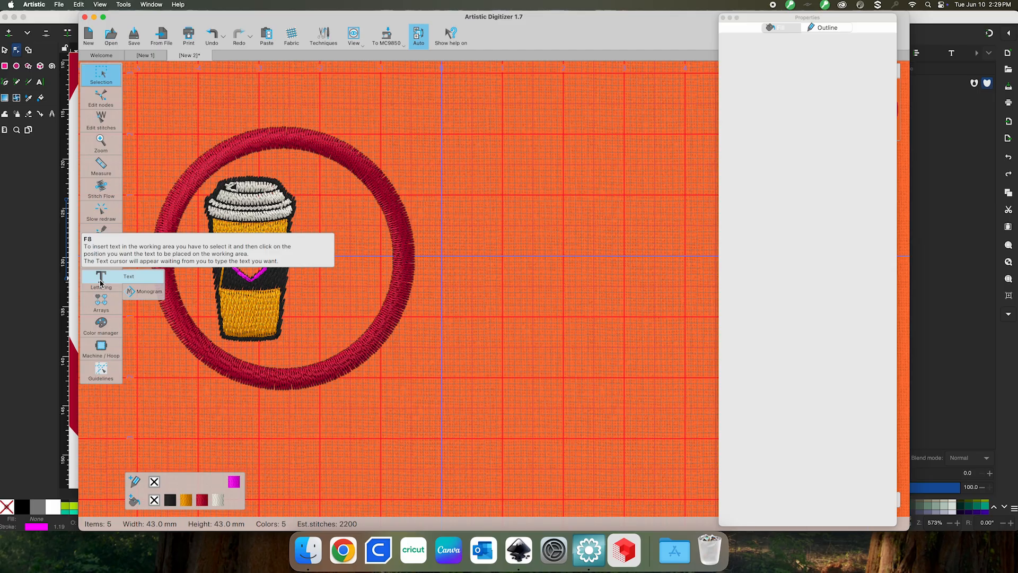
left_click(101, 277)
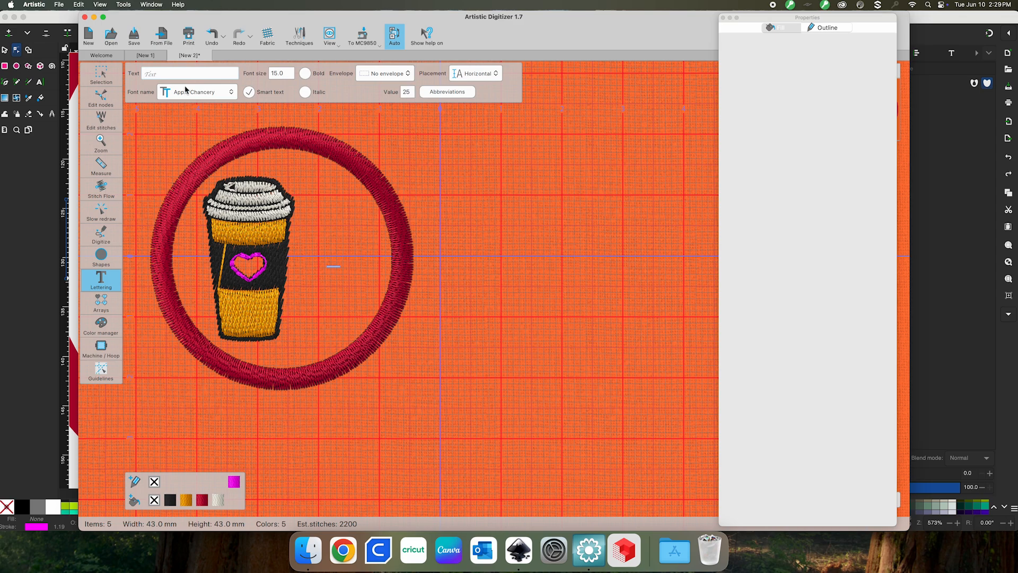
Choose a font for the 2025 lettering and recolour its thread to olive green
left_click(224, 94)
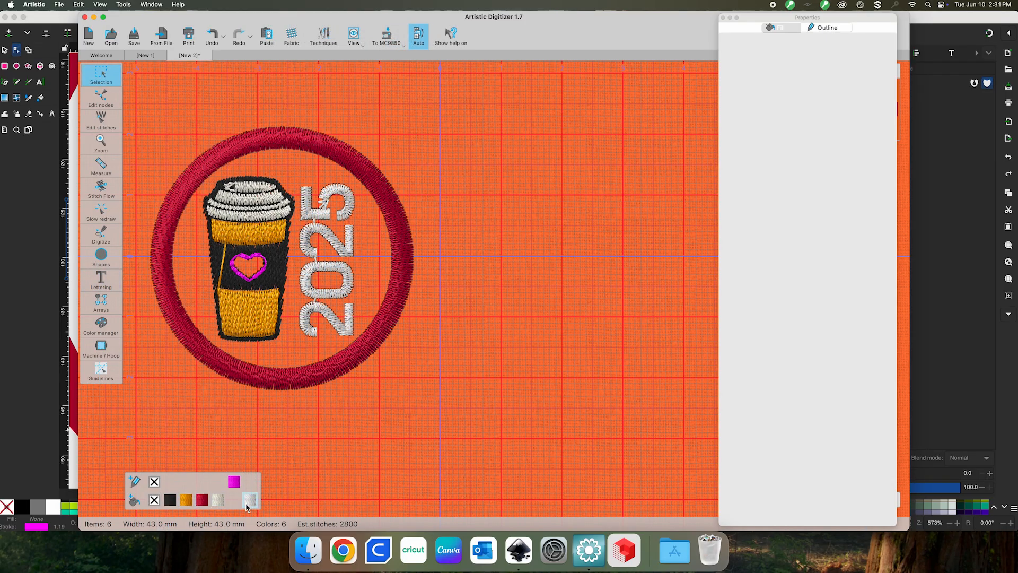
right_click(170, 500)
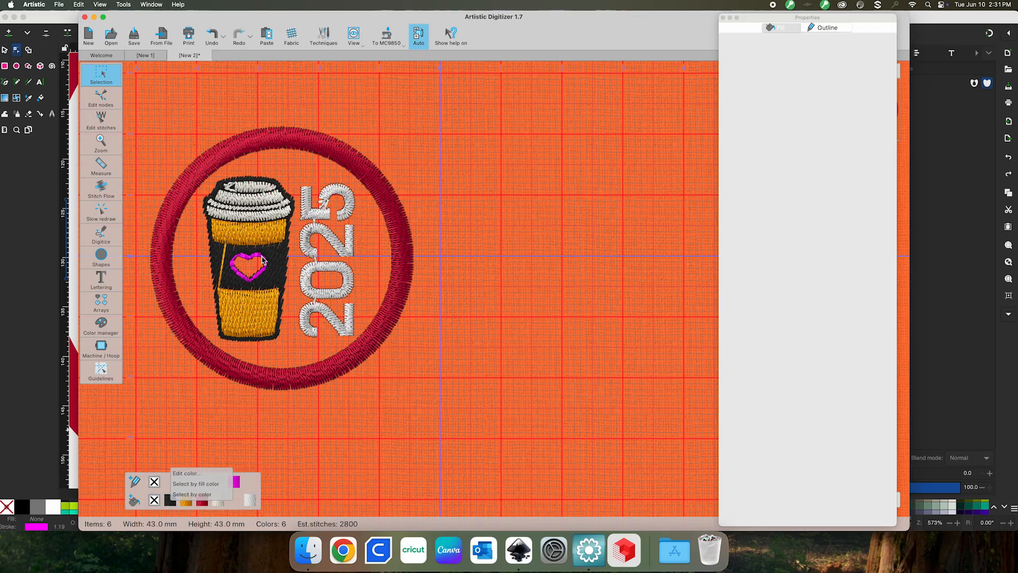
left_click(295, 471)
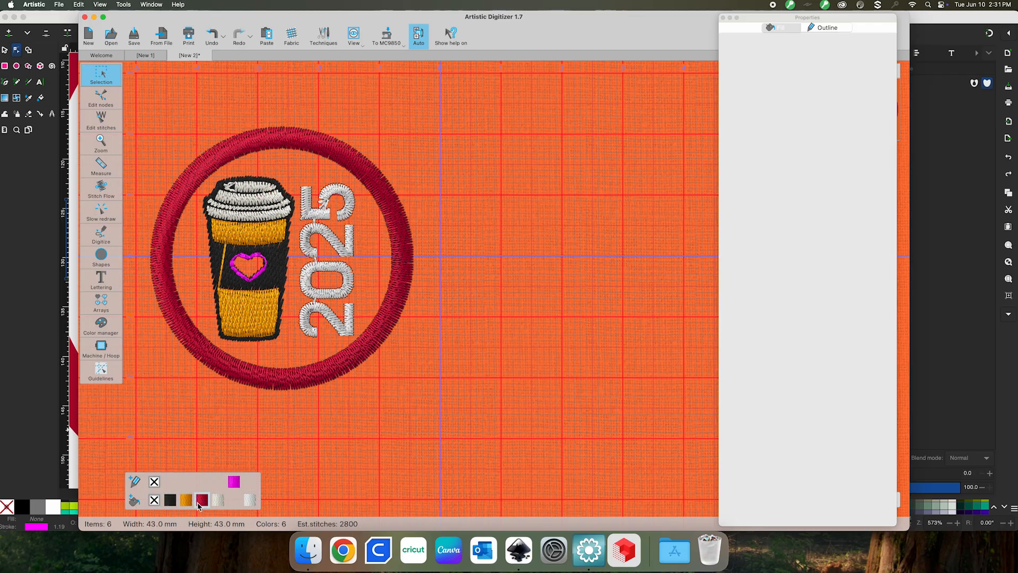
right_click(227, 502)
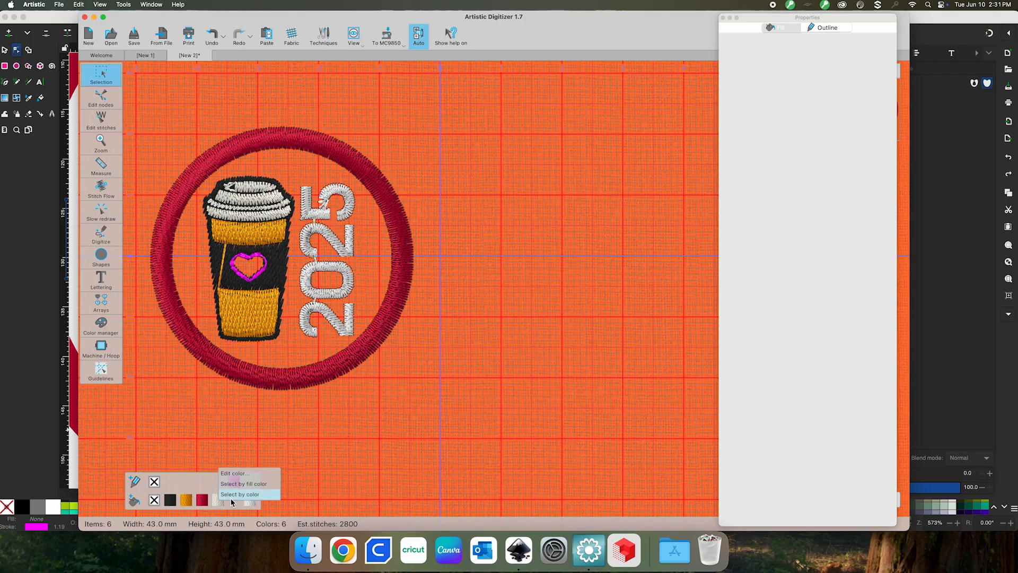
left_click(233, 473)
mouse_move(297, 426)
left_mouse_down()
mouse_move(268, 418)
mouse_move(280, 414)
left_mouse_up()
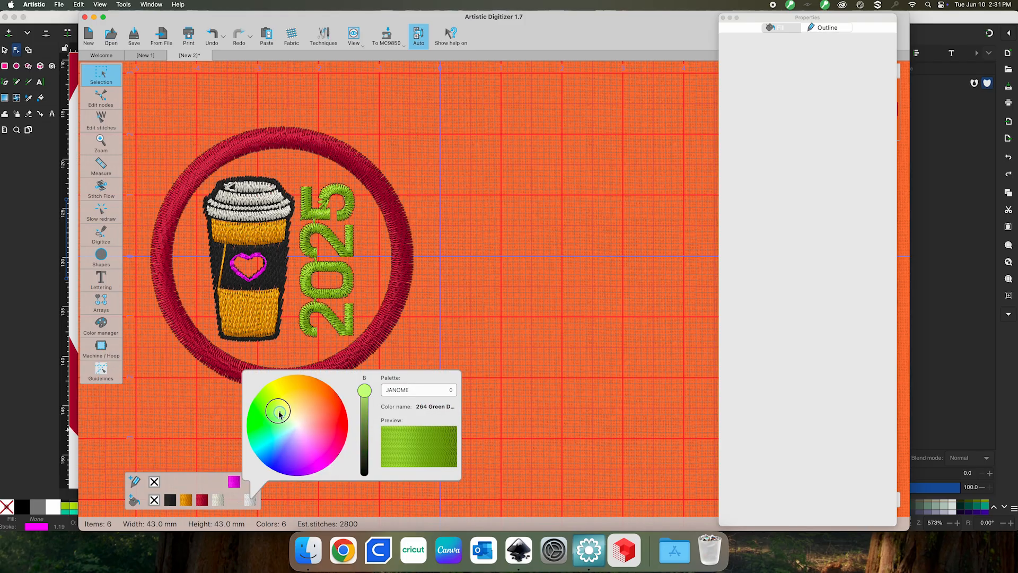
left_click_drag(364, 392, 364, 412)
left_click(349, 322)
Give the cup lid a magenta outline
left_click(353, 325)
left_click(396, 391)
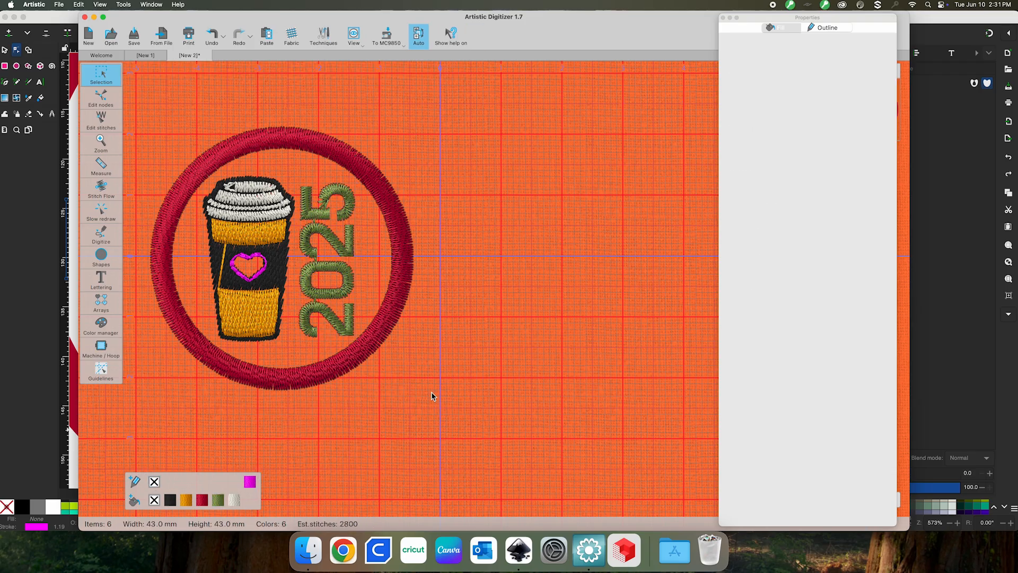
left_click(262, 326)
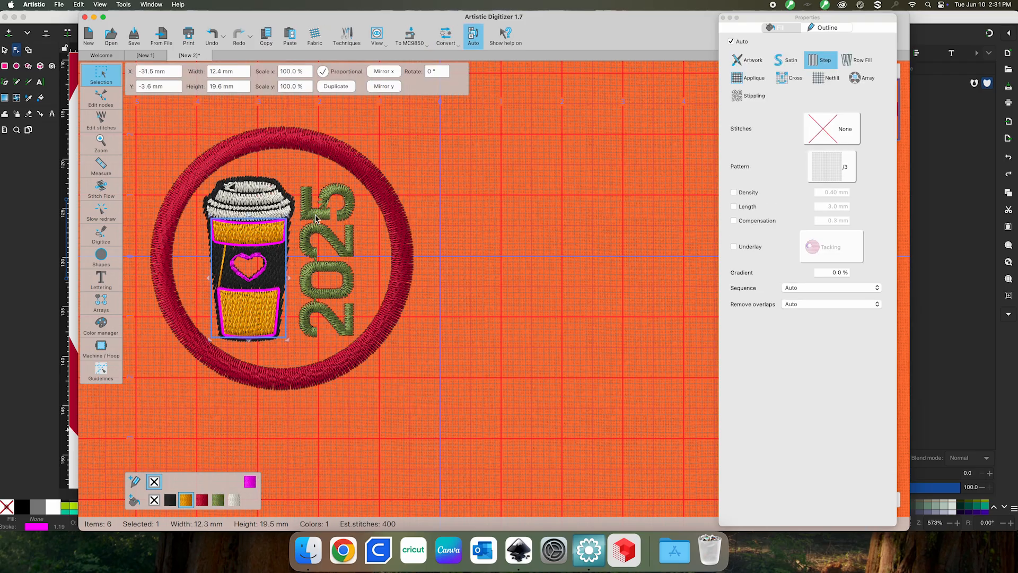
left_click(284, 200)
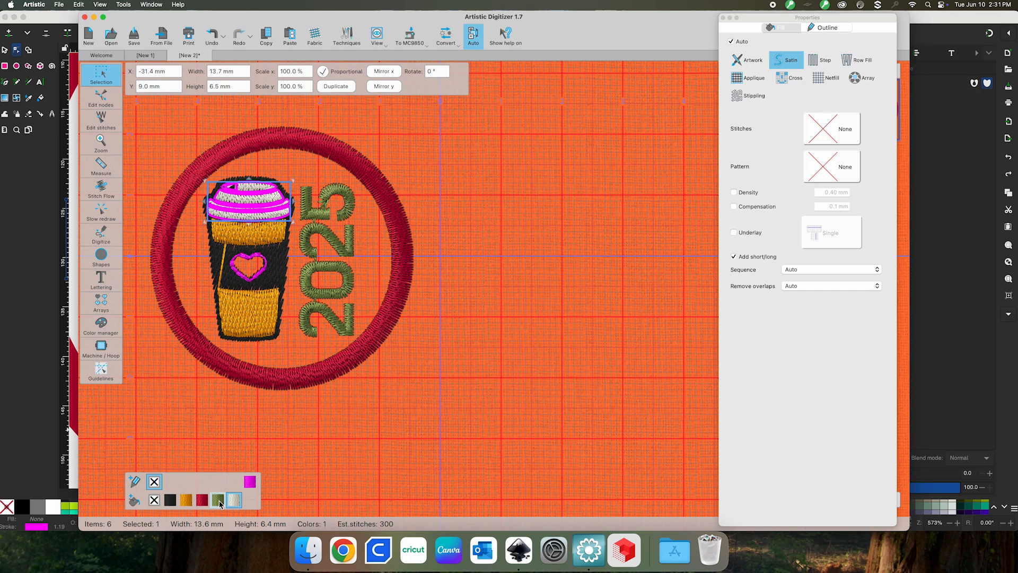
left_click(254, 484)
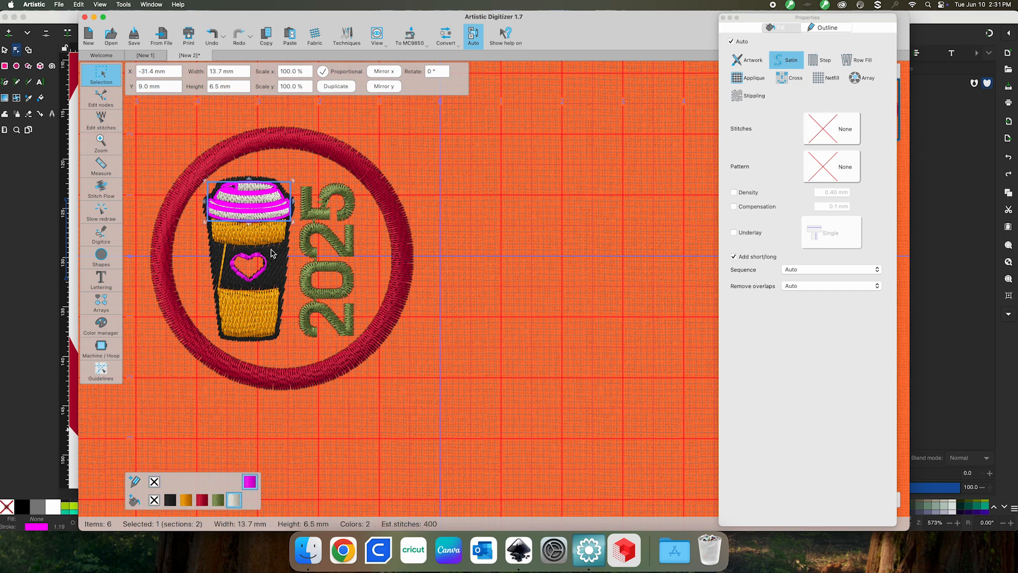
left_click(516, 382)
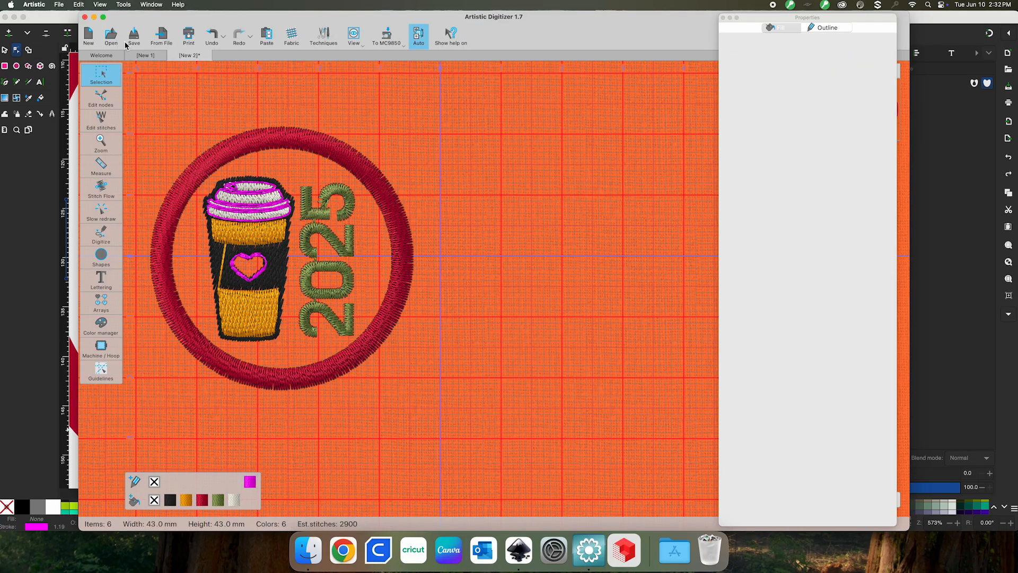
left_click(59, 5)
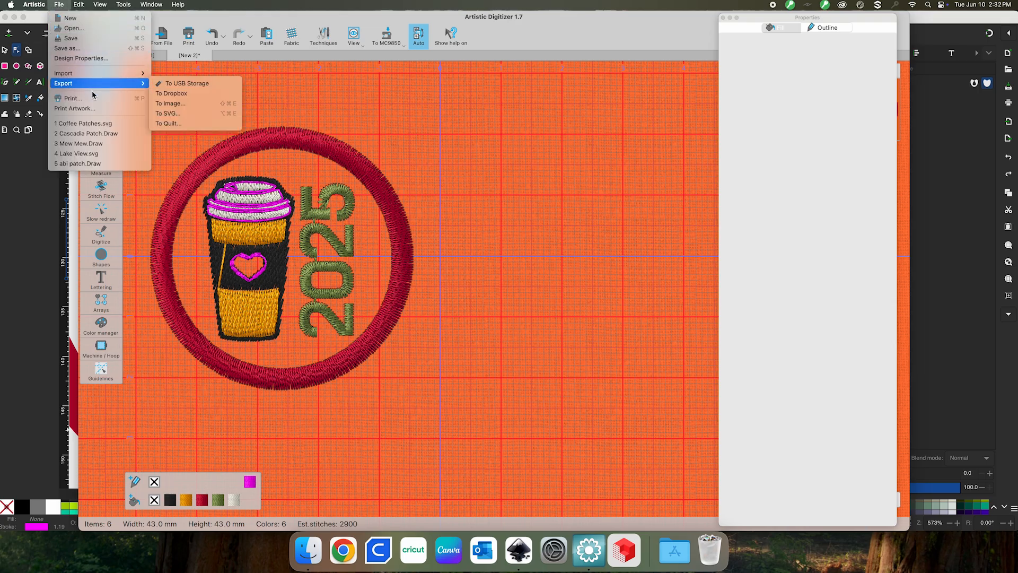
mouse_move(84, 73)
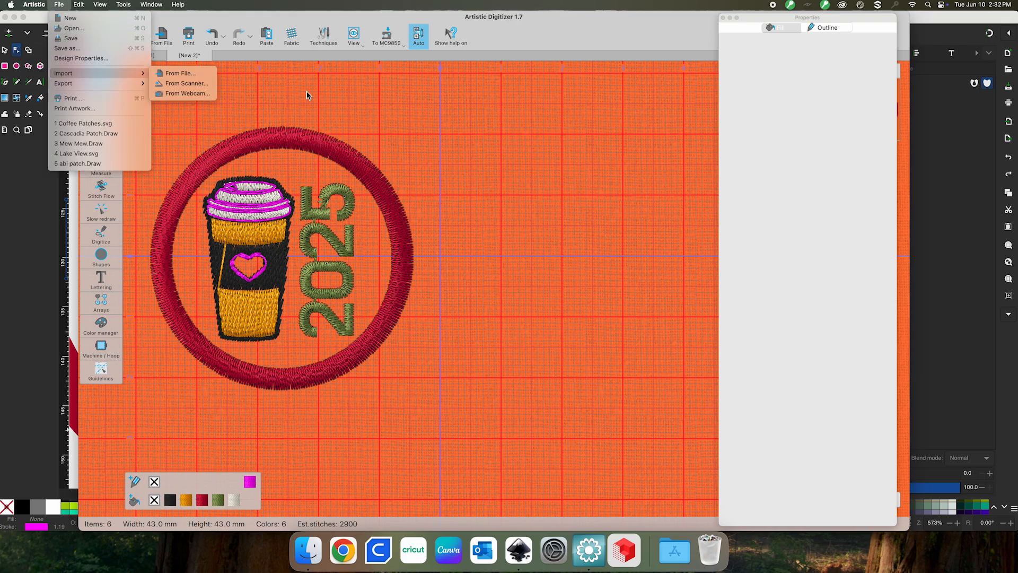
left_click(306, 95)
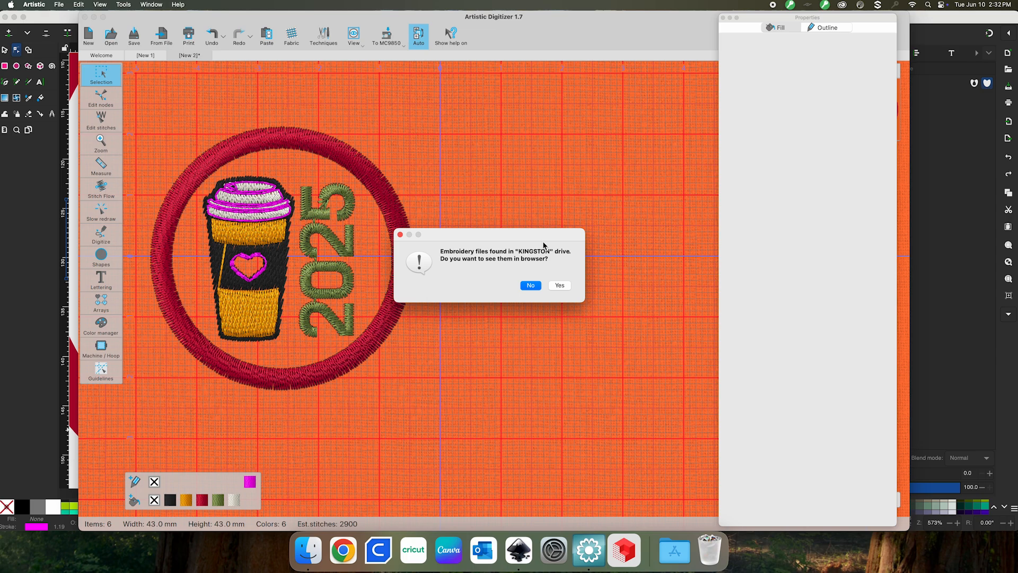
left_click(529, 287)
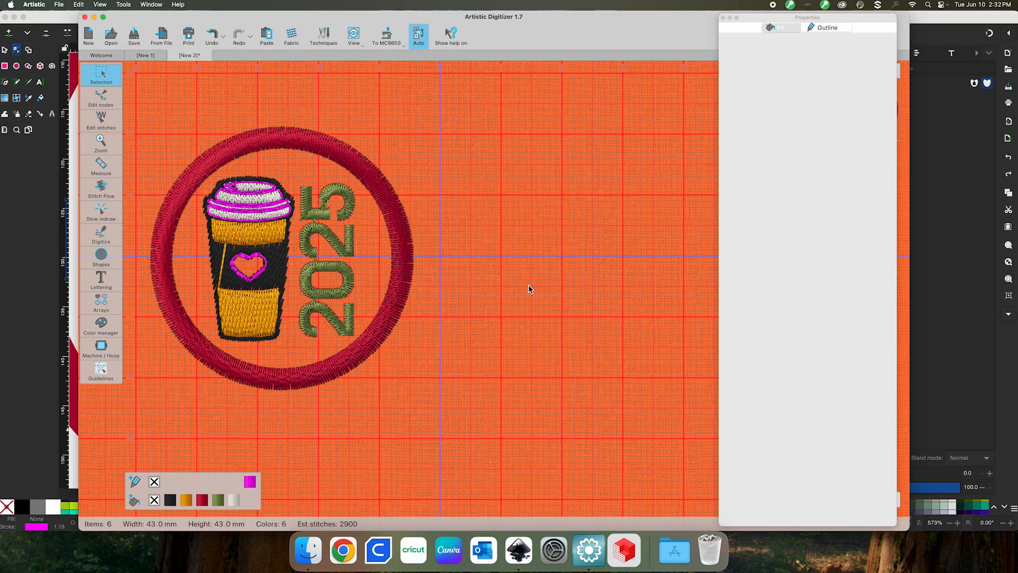
left_click(59, 5)
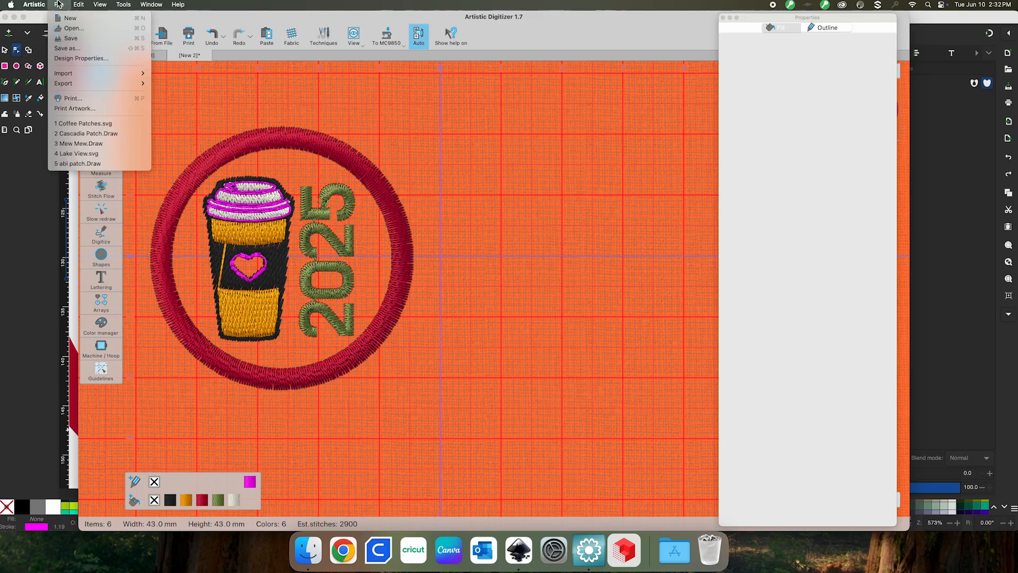
Start Save As and browse to the KINGSTON drive's EMB > Embf folder
left_click(81, 50)
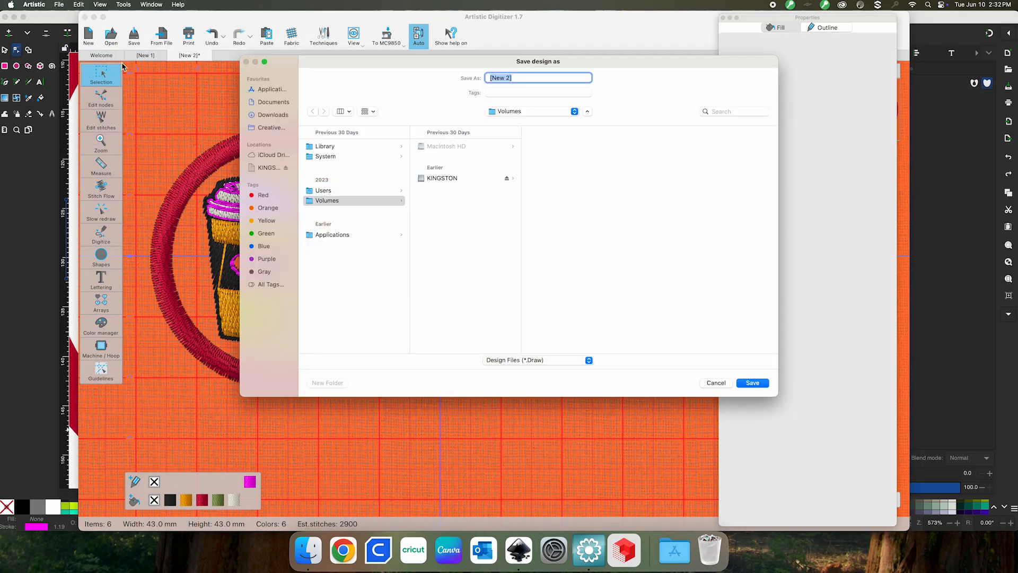
left_click(267, 168)
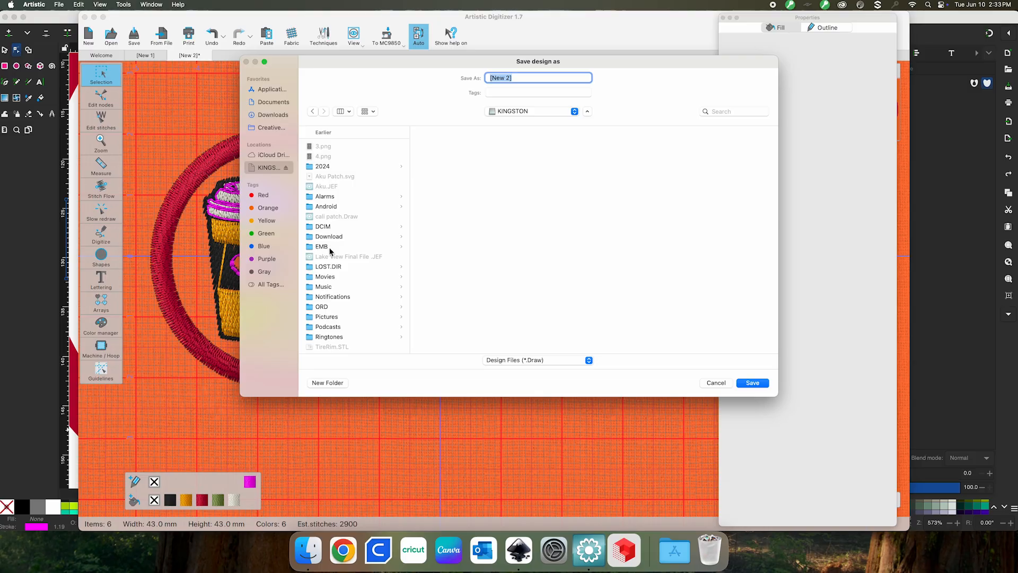
left_click(329, 247)
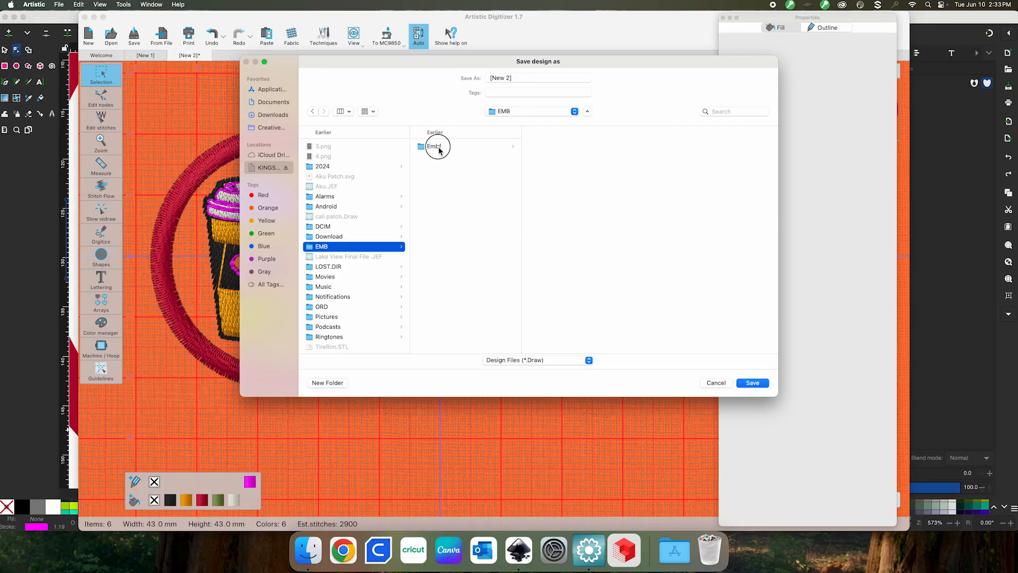
left_click(439, 148)
scroll(585, 228, "down", 2)
scroll(584, 236, "down", 15)
scroll(563, 215, "up", 15)
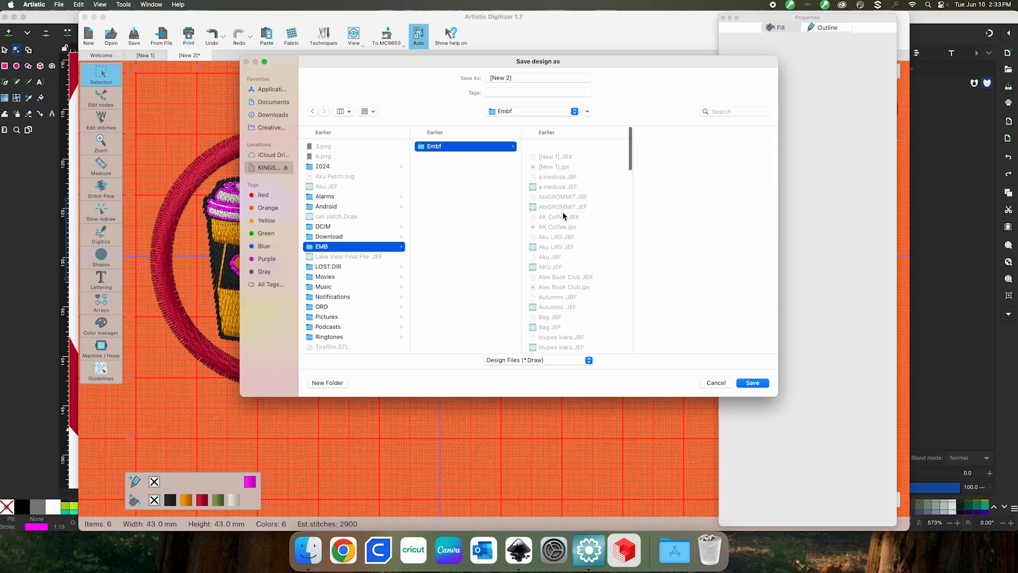
Name the design 'Coffee' and save it in Downloads
left_click(519, 80)
key("BackSpace")
key("BackSpace")
key("BackSpace")
key("BackSpace")
key("BackSpace")
key("BackSpace")
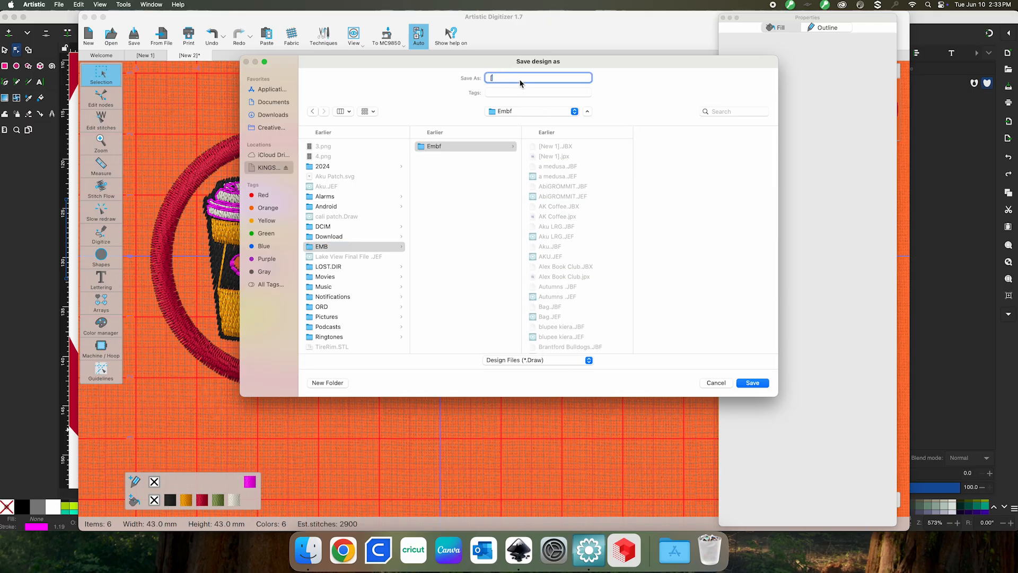
type("Coffee")
left_click(271, 115)
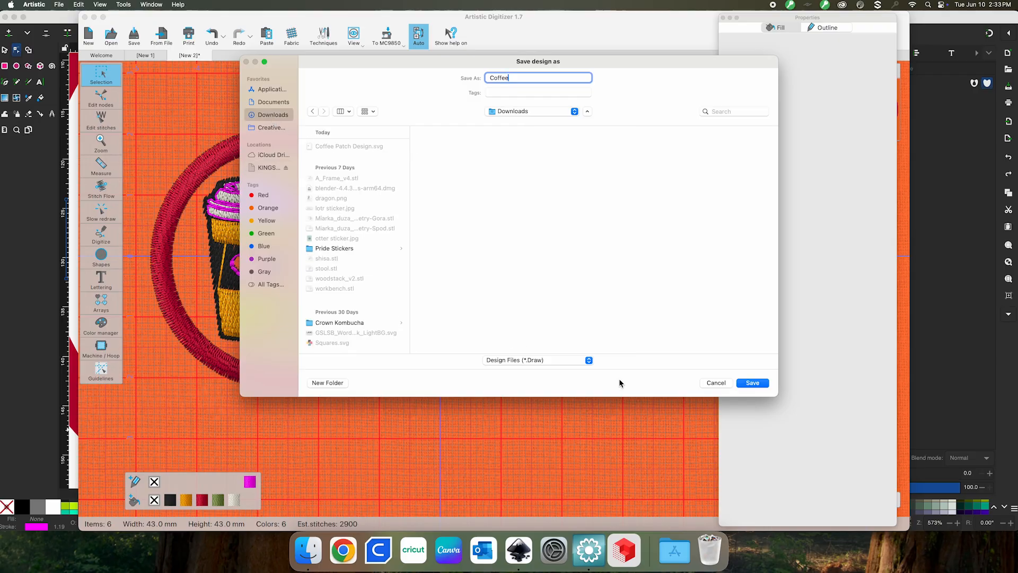
left_click(753, 382)
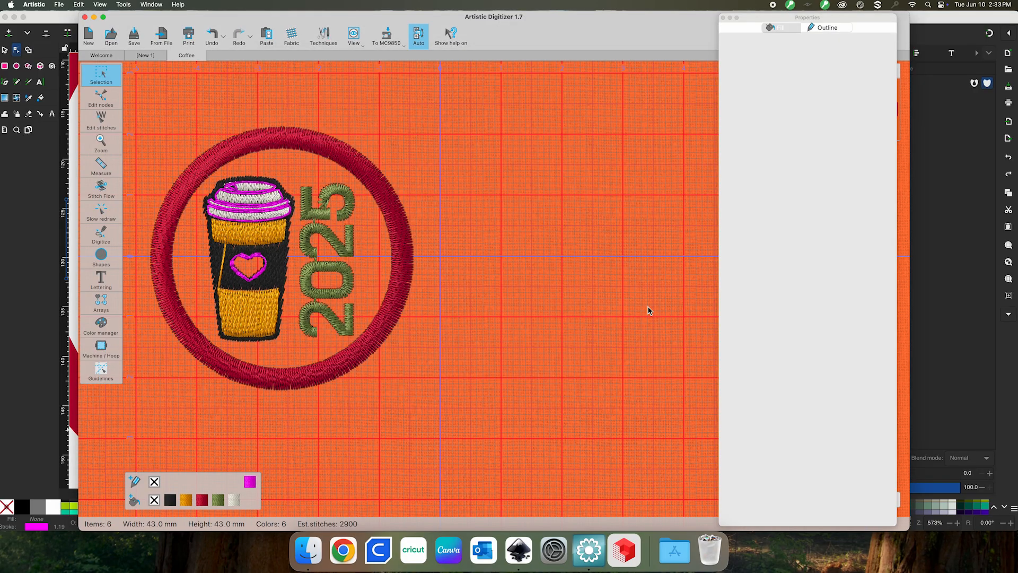
Start another Save As targeting the KINGSTON drive's EMB > Embf folder
left_click(59, 4)
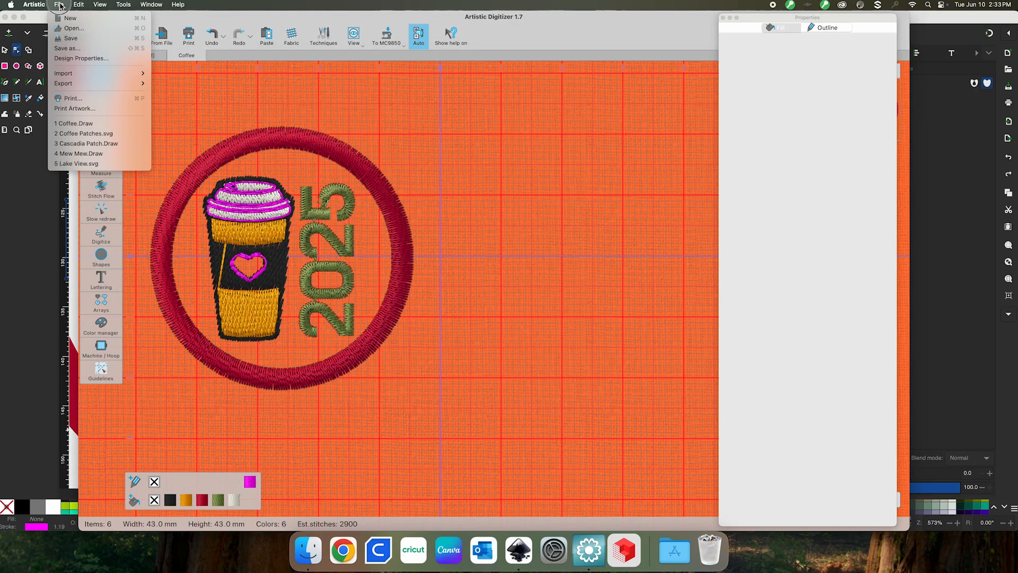
left_click(71, 51)
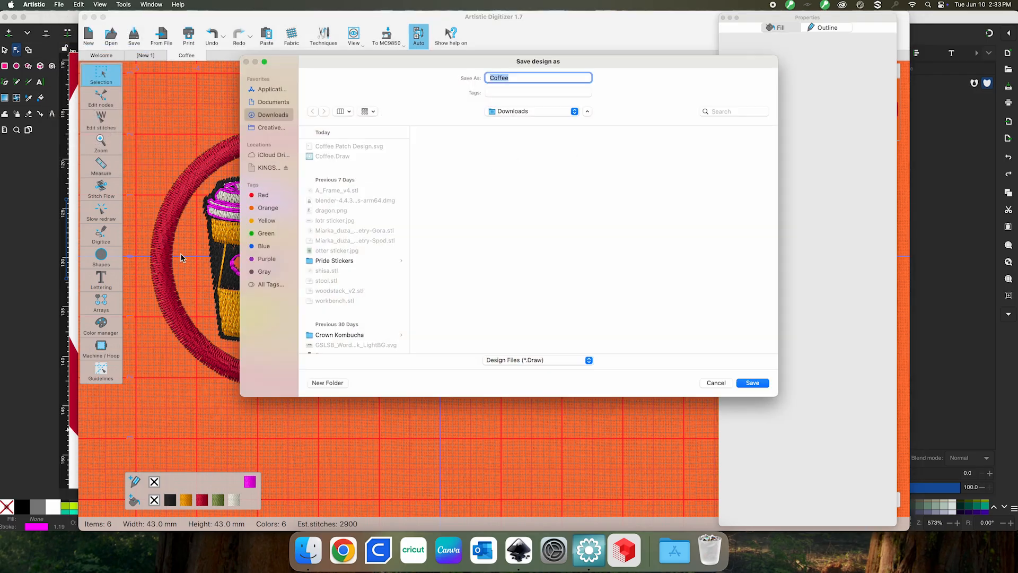
left_click(266, 167)
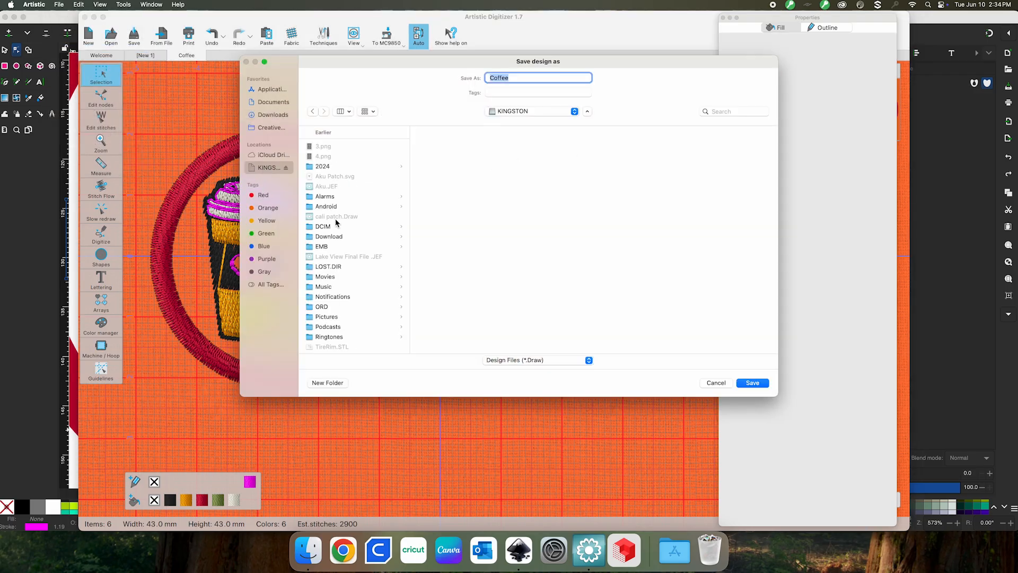
left_click(327, 248)
left_click(457, 147)
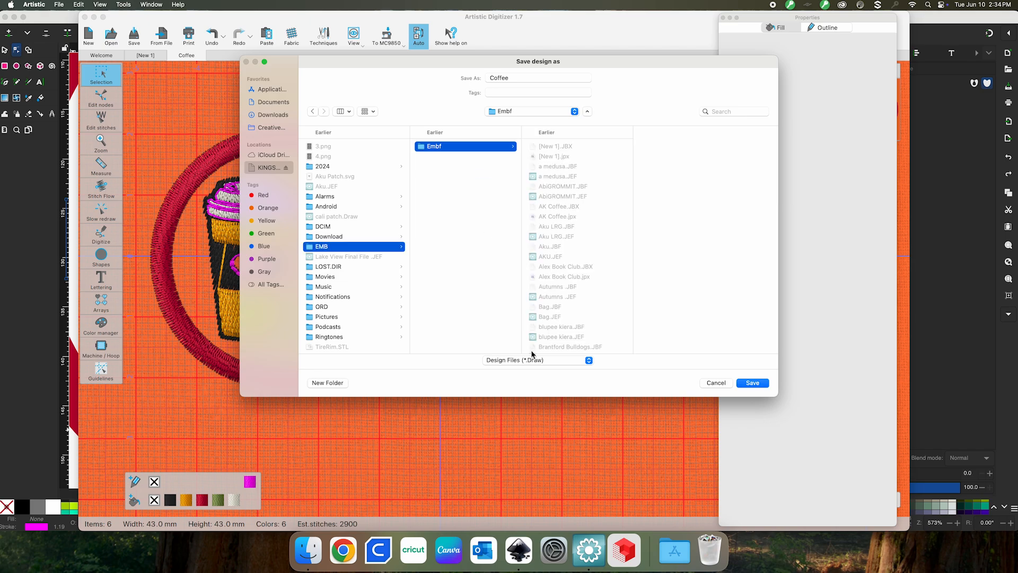
Save Coffee as JEF Generic (*.JEF) and confirm the 2929-stitch notice
left_click(568, 360)
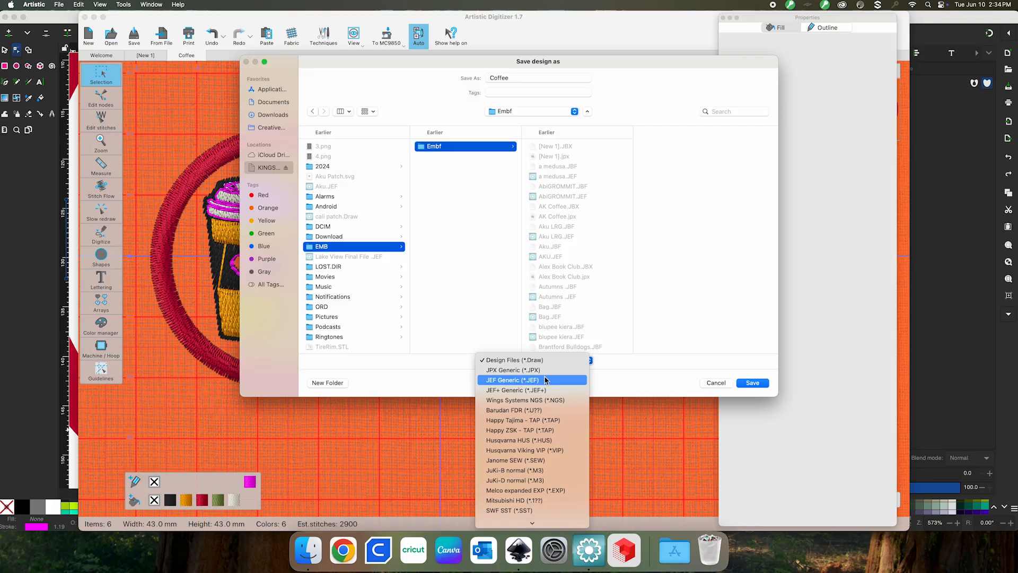
left_click(512, 380)
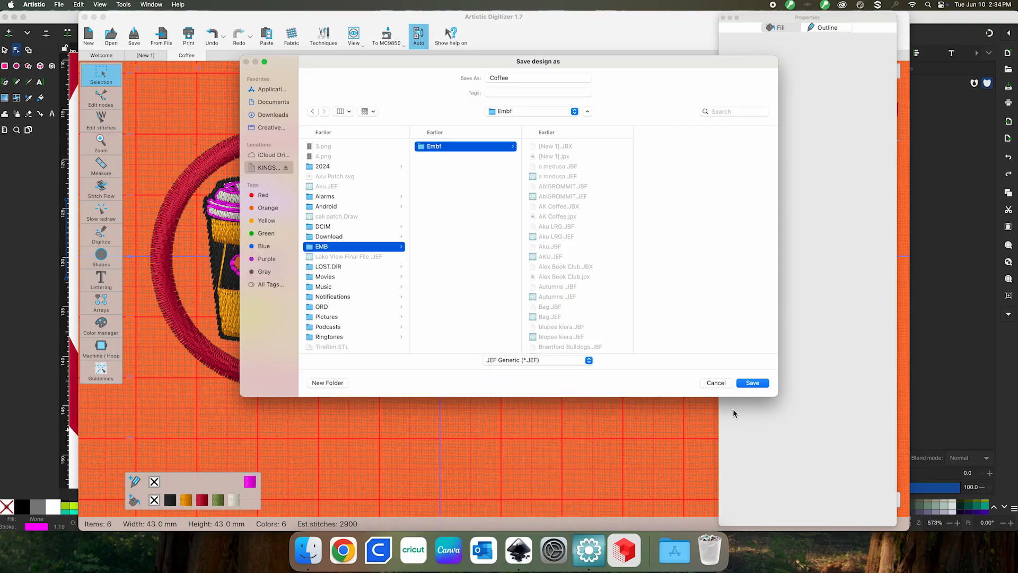
left_click(753, 382)
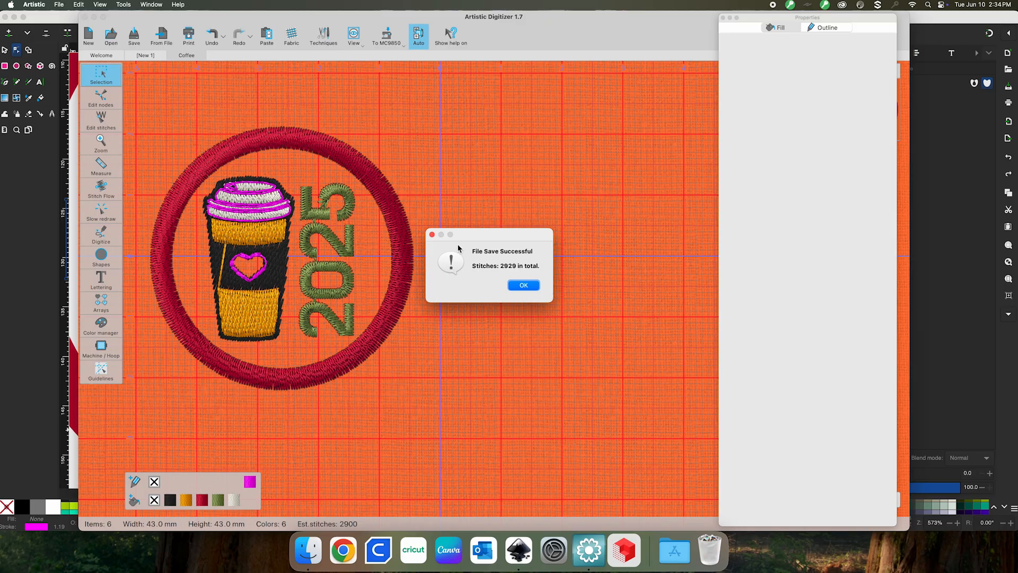
left_click(523, 285)
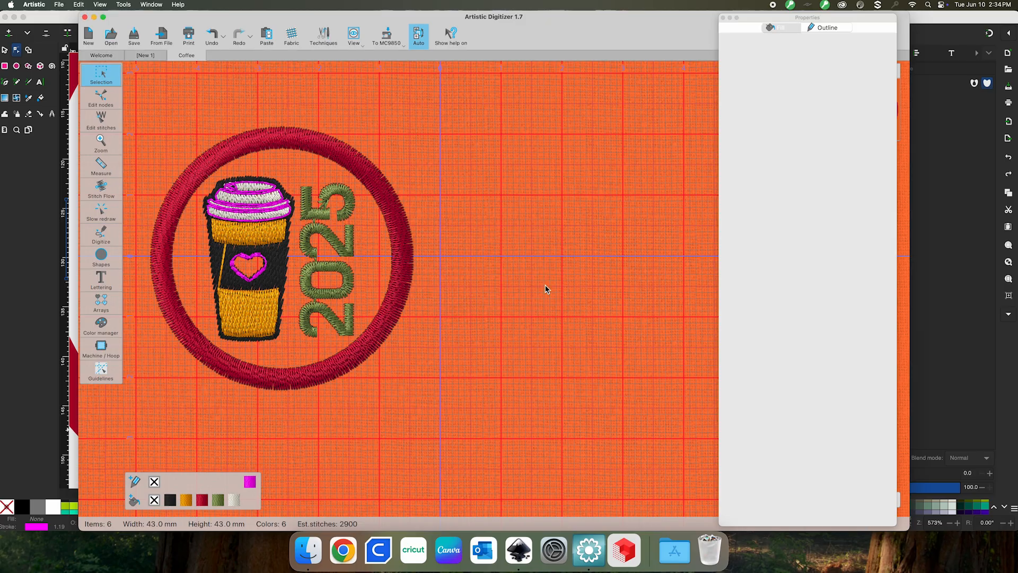
Browse the KINGSTON drive's EMB > Embf folder in Finder and select Coffee.JEF
left_click(309, 552)
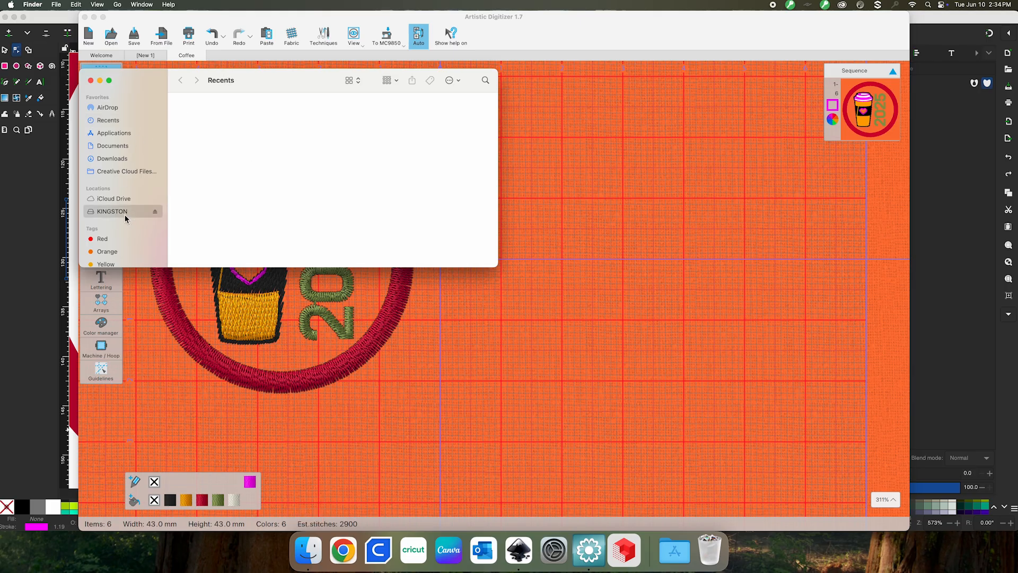
left_click(126, 216)
double_click(406, 169)
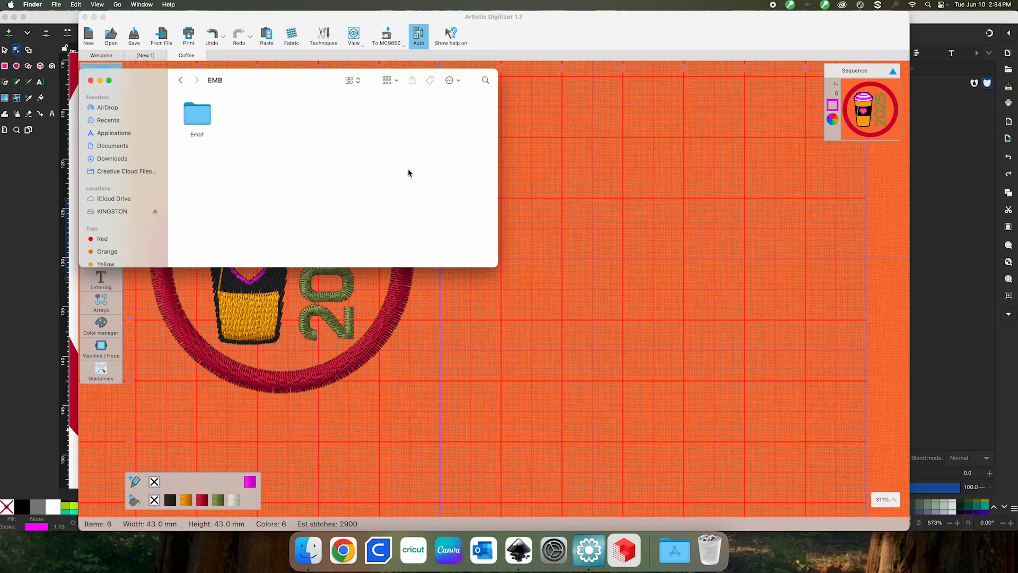
double_click(202, 134)
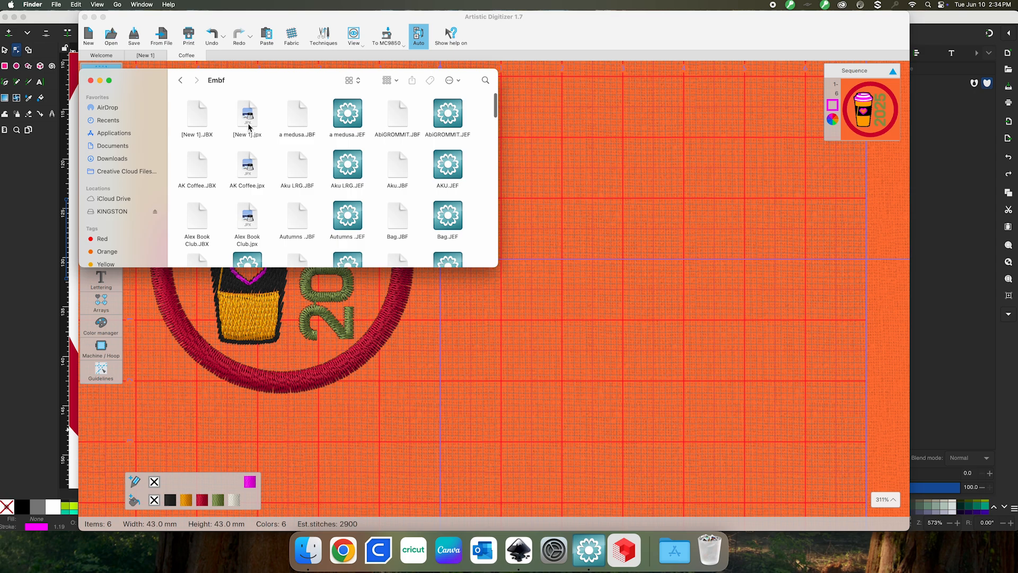
scroll(419, 184, "down", 10)
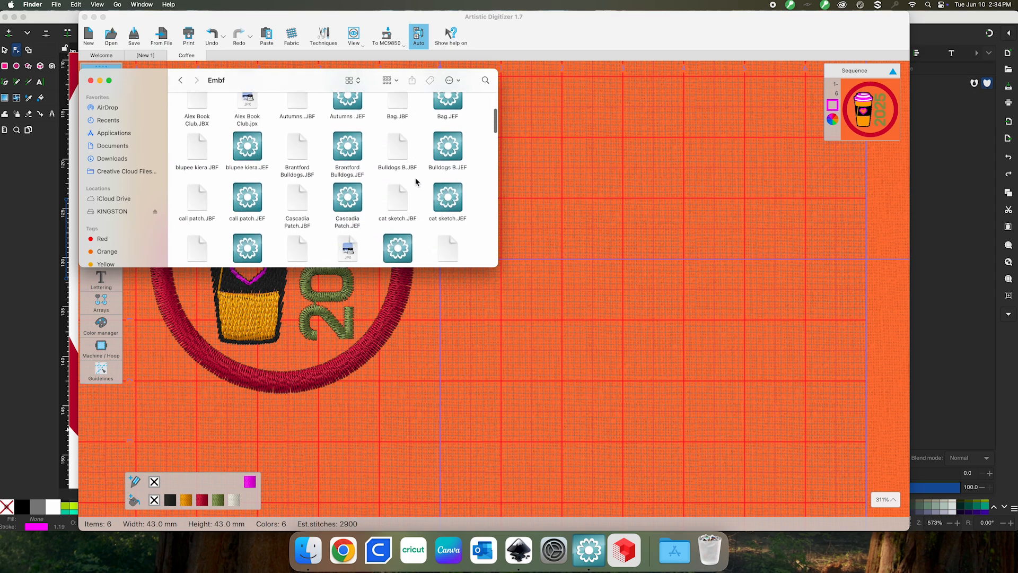
scroll(335, 224, "down", 5)
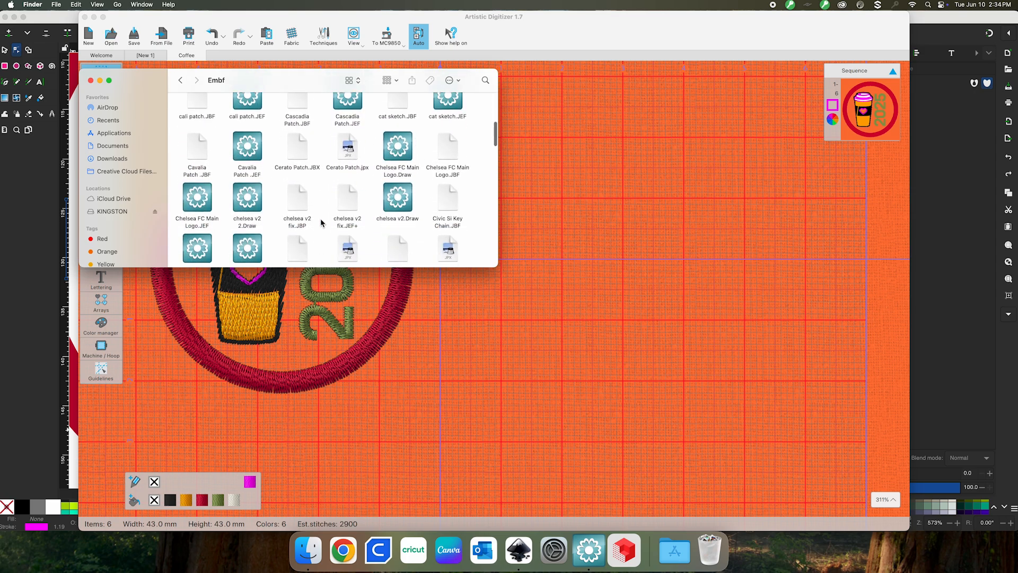
scroll(247, 159, "up", 2)
left_click(247, 157)
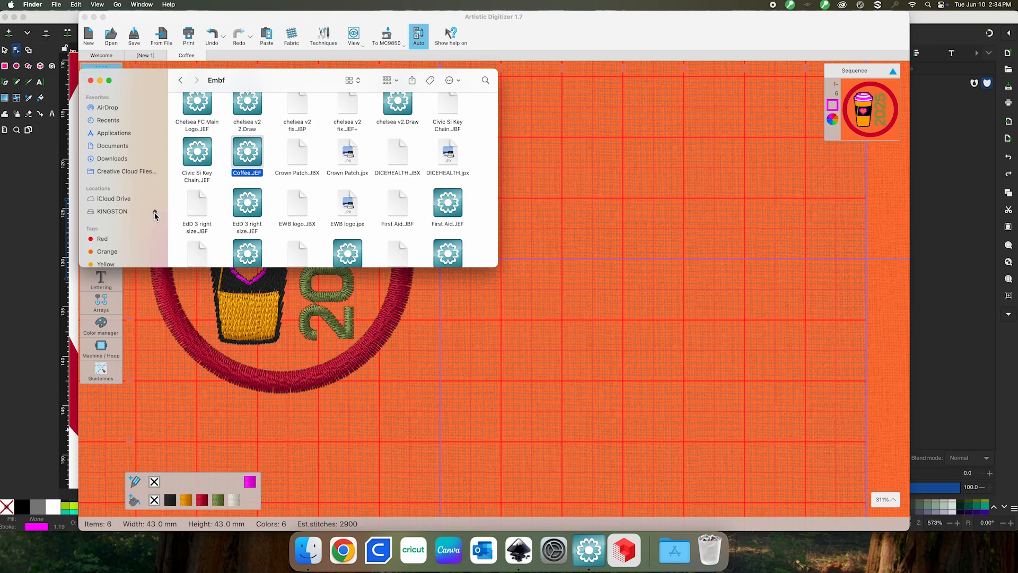
Force-eject the KINGSTON drive
left_click(596, 325)
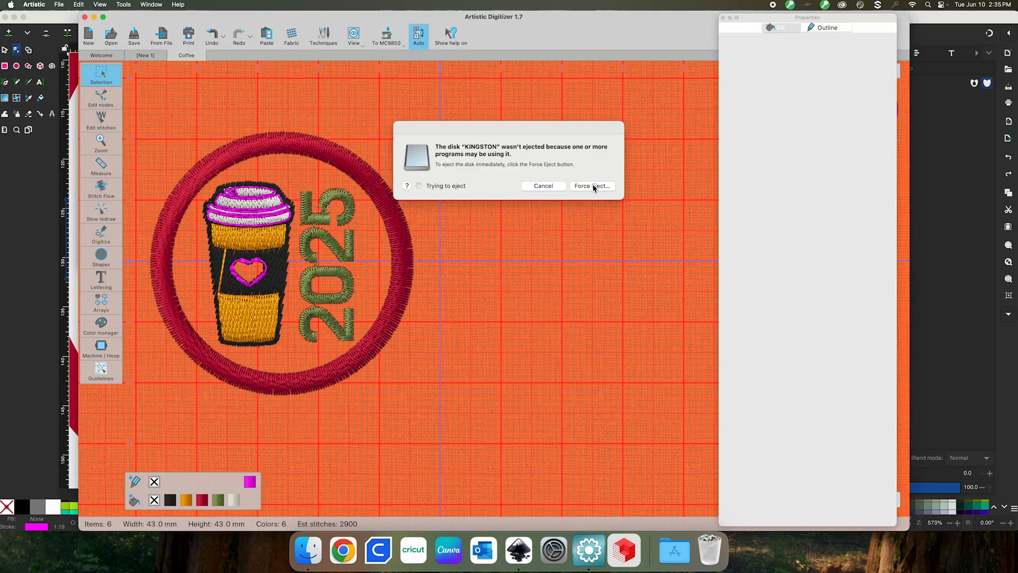
left_click(594, 187)
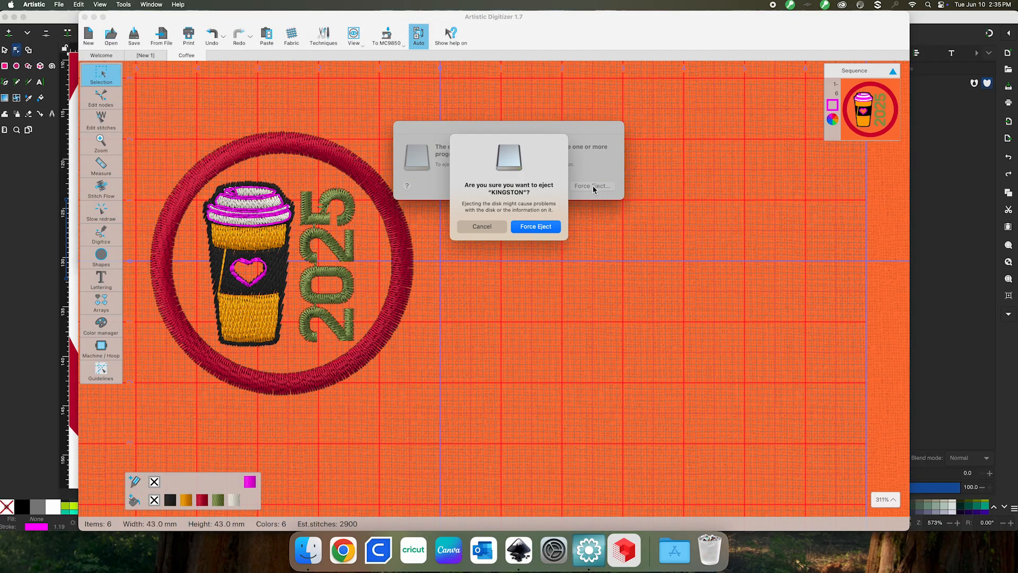
left_click(532, 227)
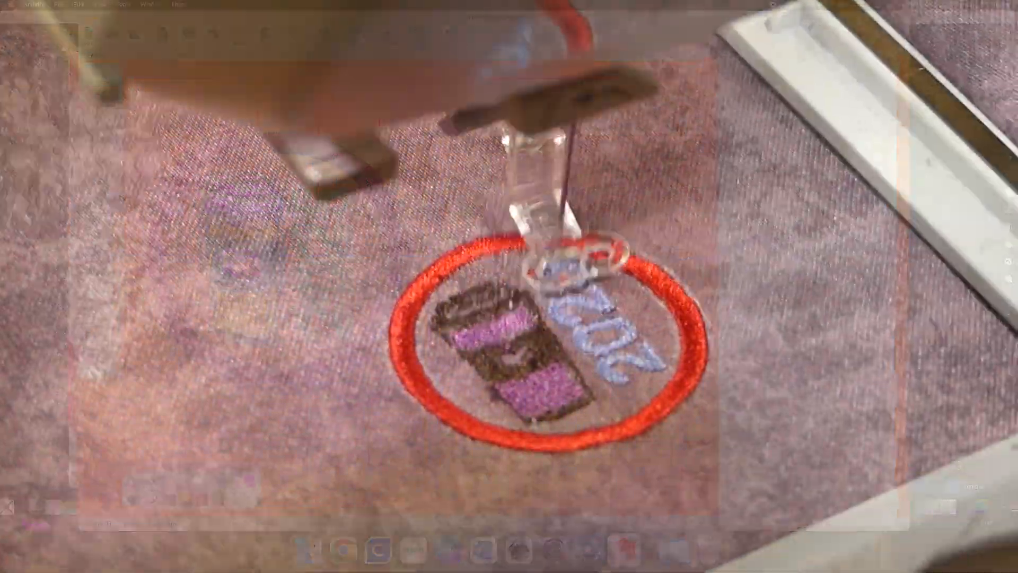